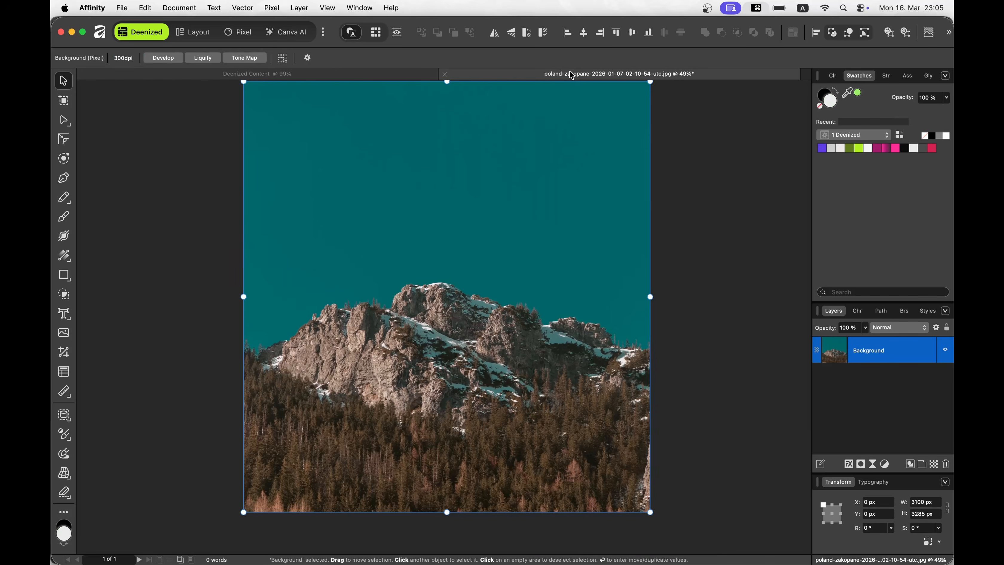
# Step: Switch to the Deenized Content document and go to its Live Tone Blend Group artboard
pyautogui.click(364, 74)
pyautogui.hscroll(-10, 309, 182)
pyautogui.hscroll(-10, 309, 185)
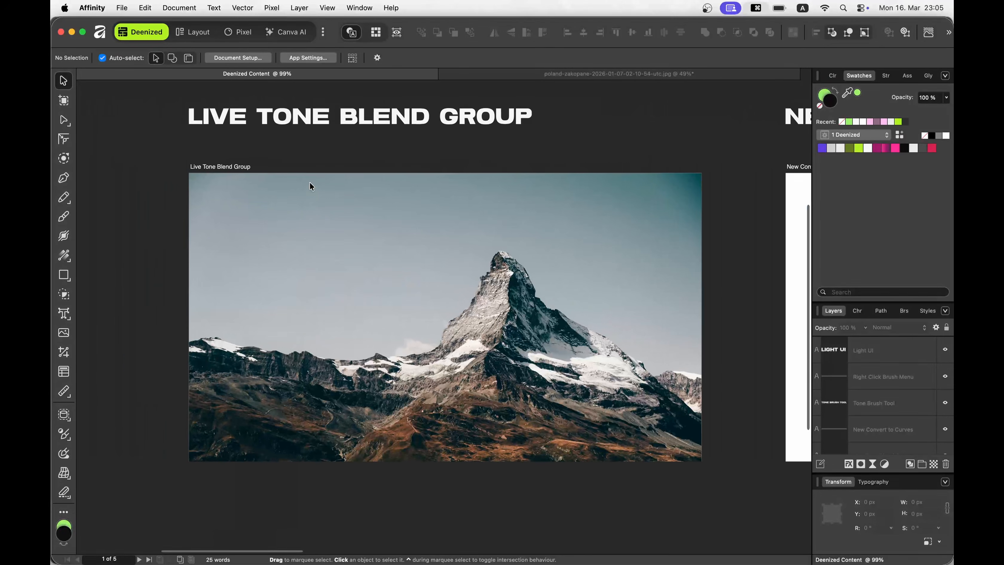
pyautogui.hscroll(1, 310, 183)
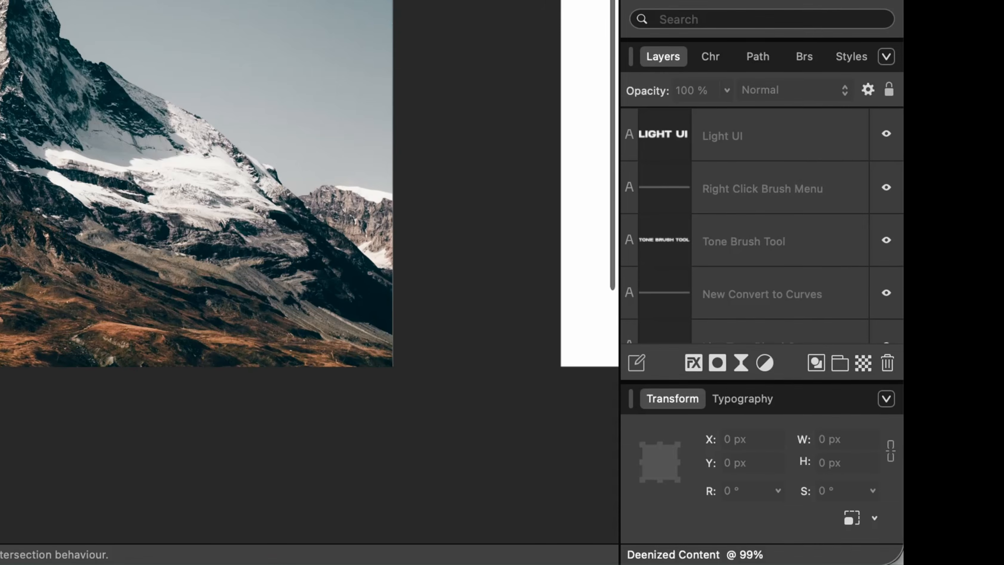
# Step: Select the mountain in the photo on the Live Tone Blend Group artboard with the Object Selection tool
pyautogui.click(135, 93)
pyautogui.scroll(-1, 737, 196)
pyautogui.scroll(-6, 739, 202)
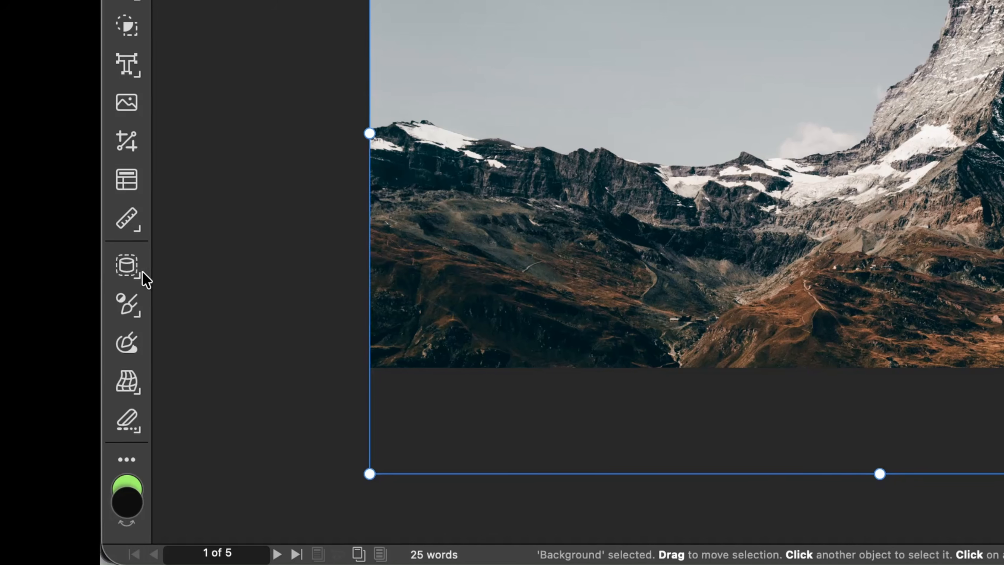
pyautogui.click(73, 394)
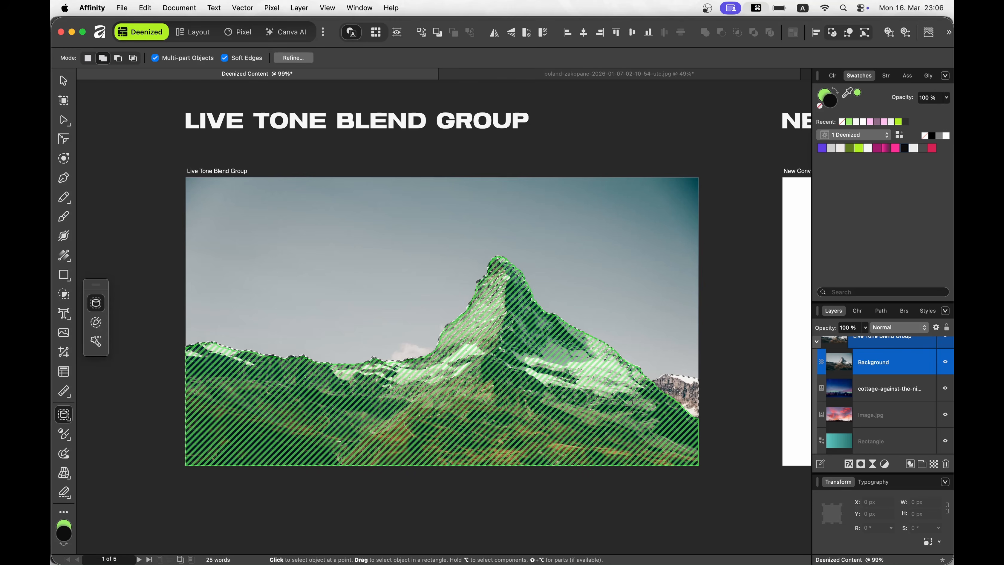
# Step: Duplicate the selected mountain onto its own layer and clear the pixel selection
pyautogui.press('super+j')
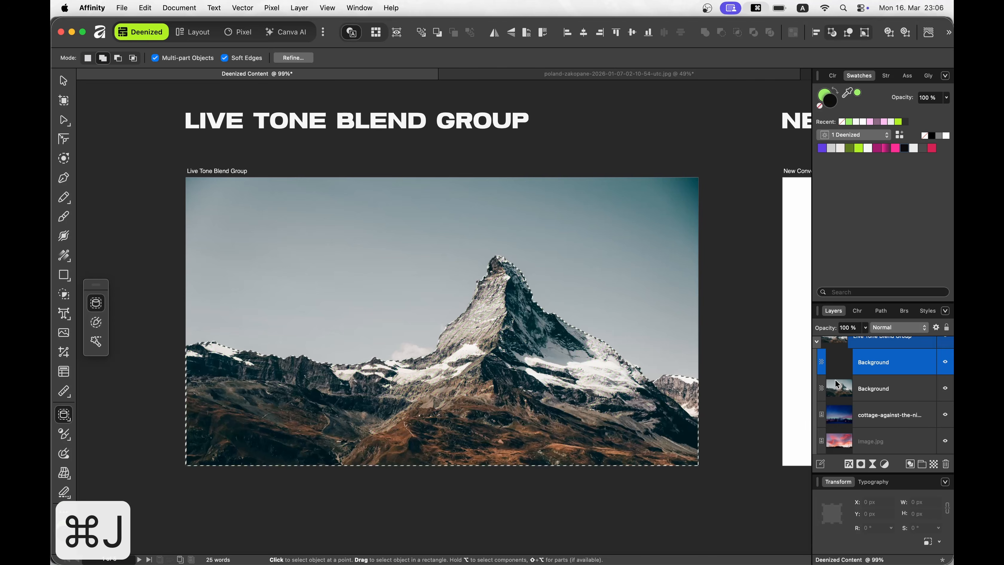
pyautogui.press('super+d')
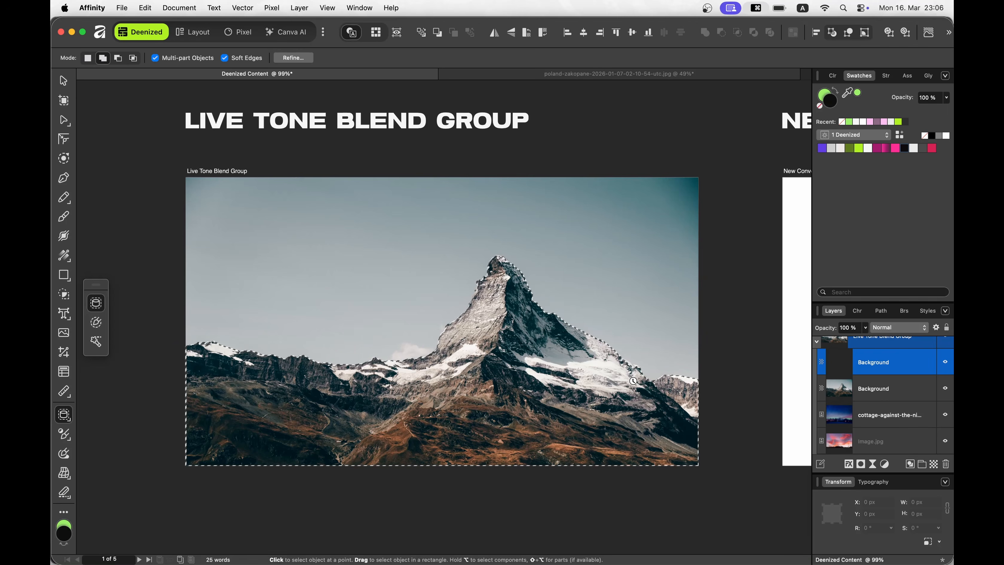
pyautogui.click(65, 81)
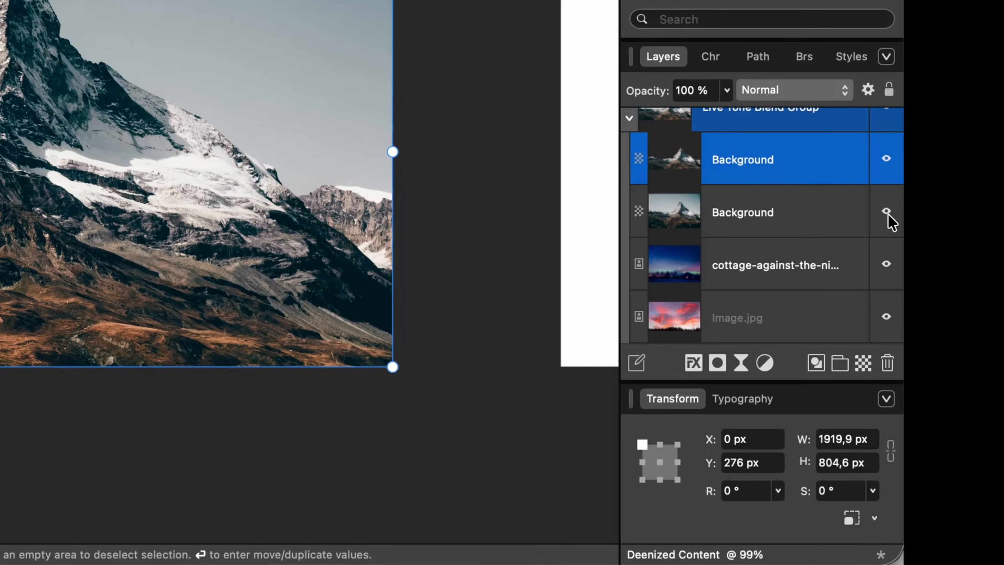
# Step: Hide the original Background photo layer and compare the cut-out mountain against the sky images beneath it
pyautogui.click(886, 212)
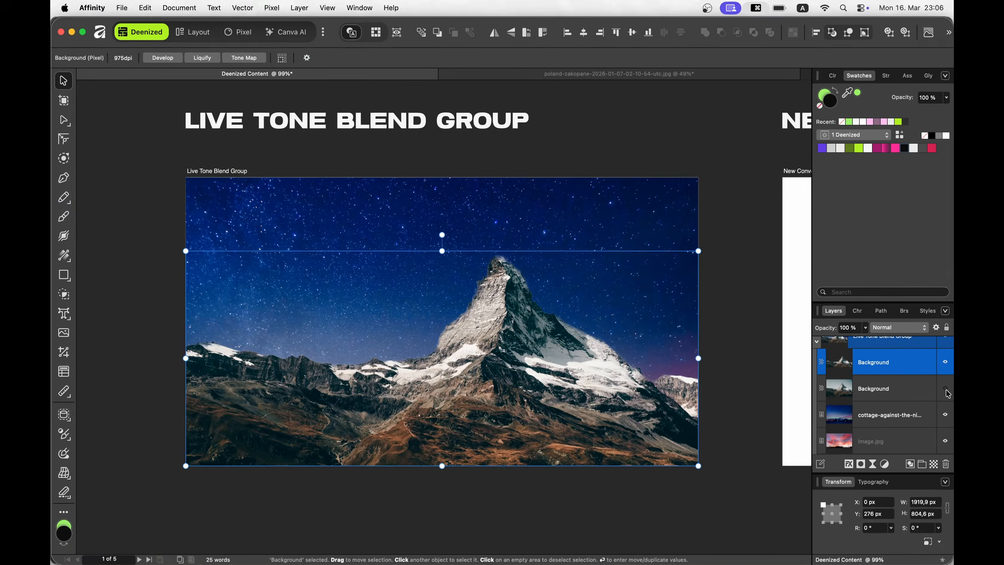
pyautogui.click(946, 390)
pyautogui.click(946, 389)
pyautogui.click(946, 416)
pyautogui.click(947, 417)
# Step: Put the cut-out mountain layer into a Live Tone Blend Group
pyautogui.click(905, 391)
pyautogui.click(888, 367)
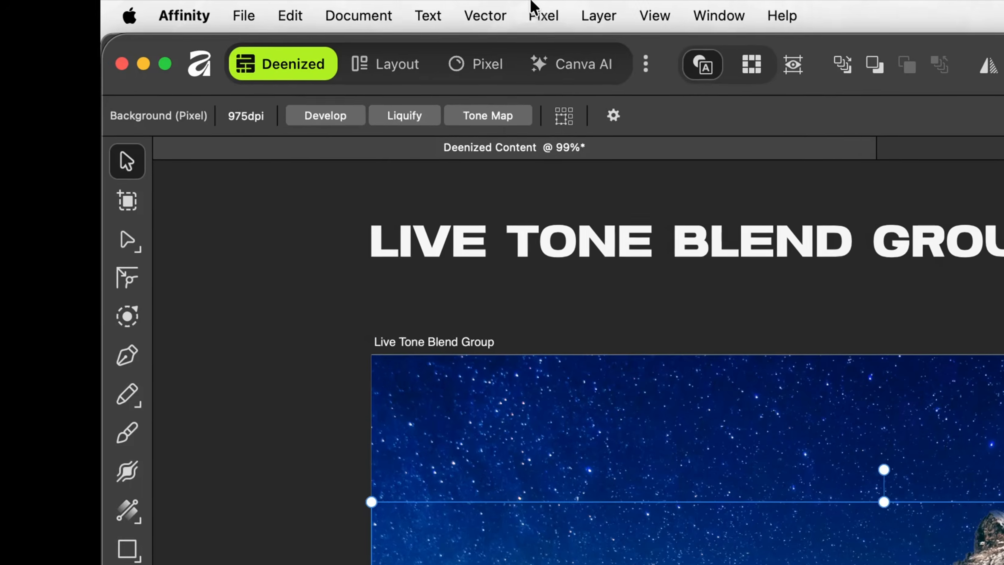
pyautogui.click(272, 8)
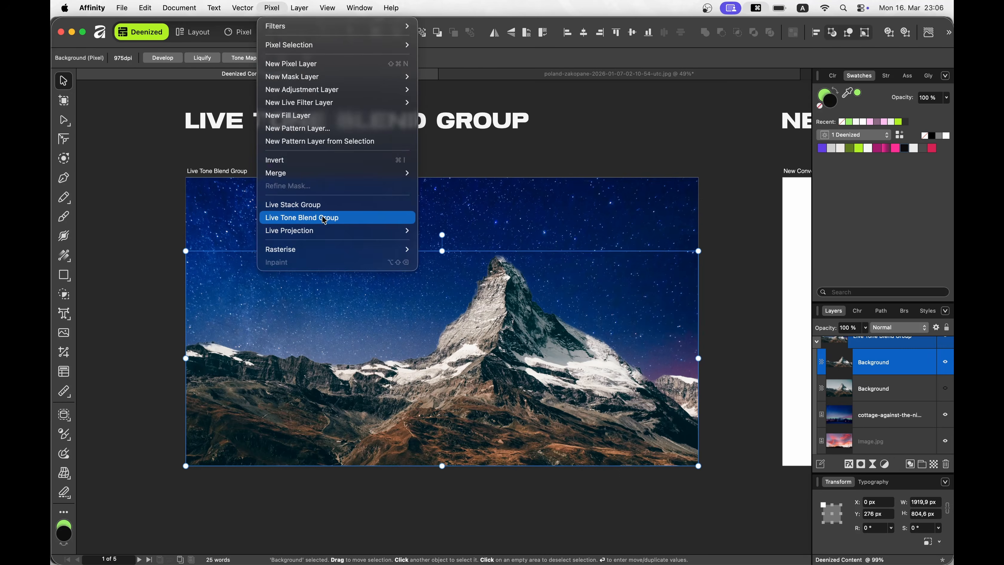
pyautogui.click(617, 435)
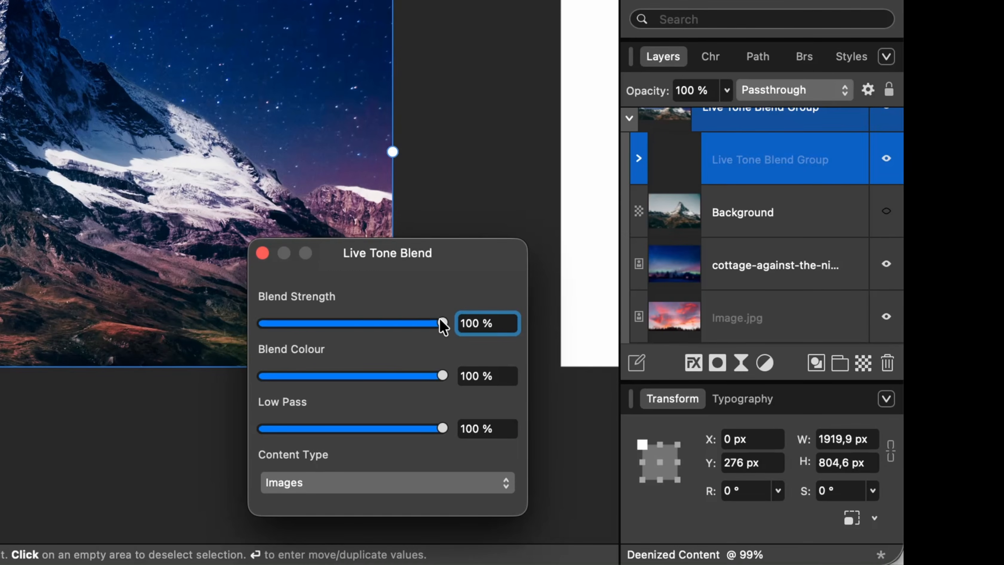
# Step: Set the tone blend's Blend Strength to 99 % and close its settings
pyautogui.moveTo(443, 326); pyautogui.dragTo(411, 328)
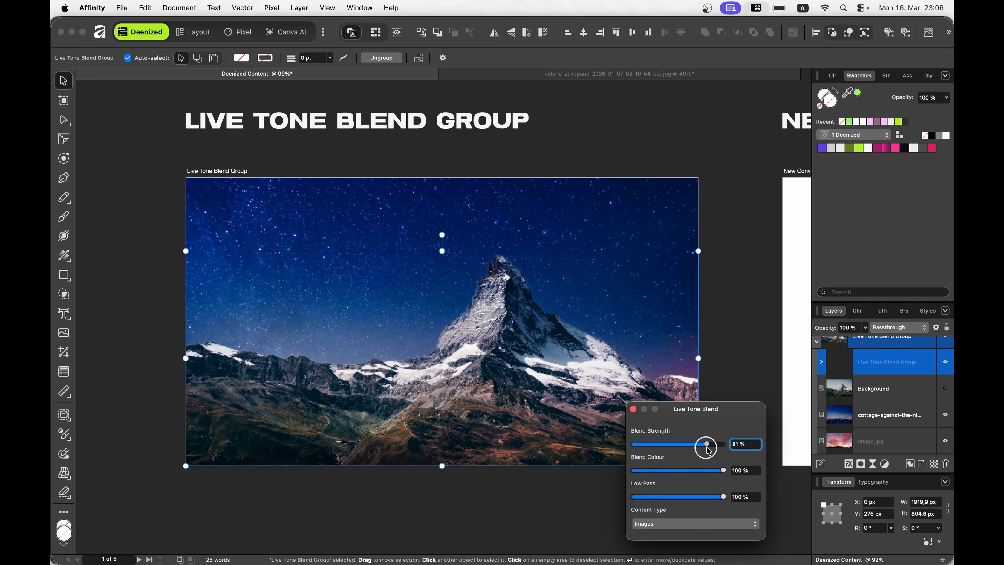
pyautogui.moveTo(707, 449); pyautogui.dragTo(734, 496)
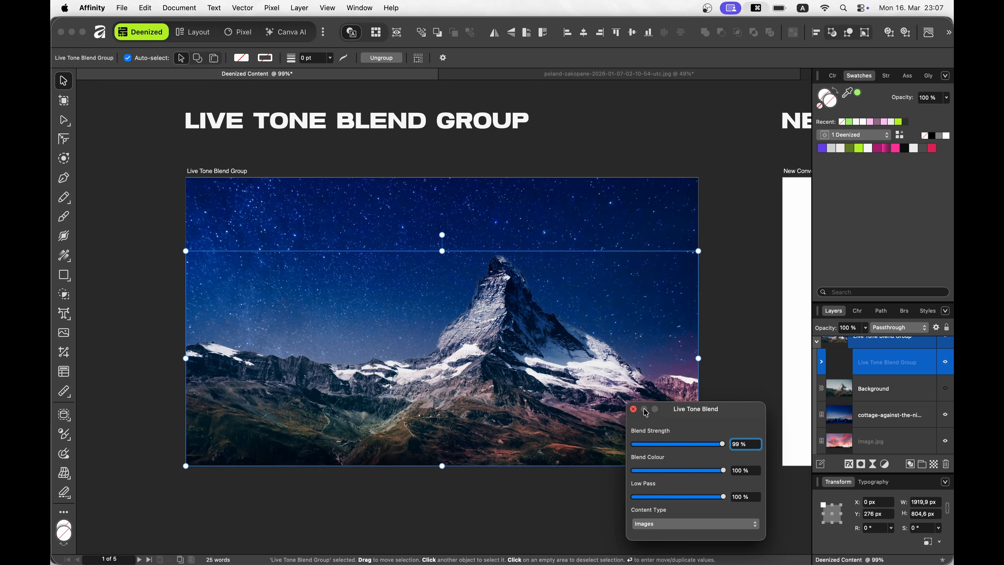
pyautogui.click(633, 409)
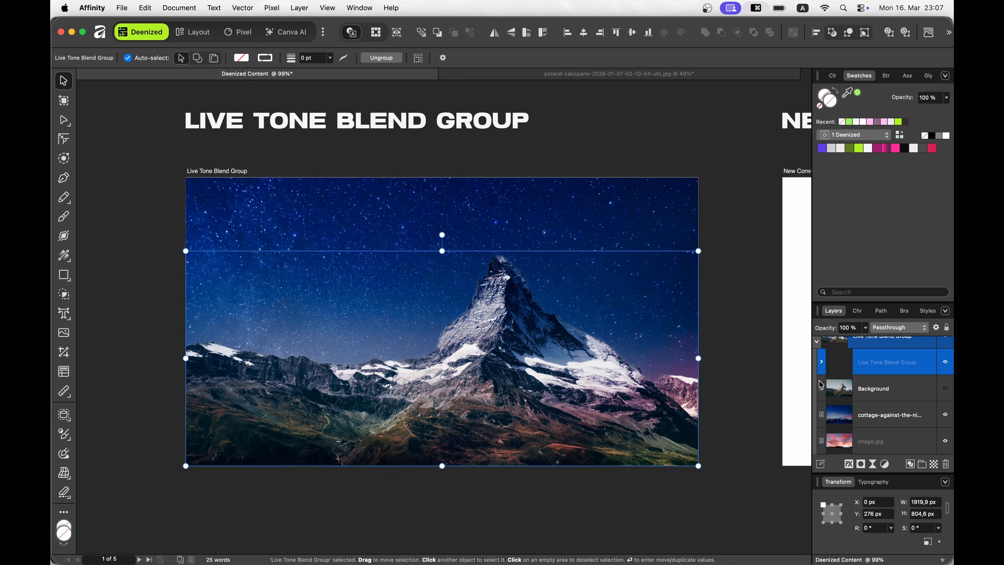
# Step: Hide the starry night and Image.jpg sky layers so the gradient rectangle serves as the mountain's backdrop
pyautogui.click(944, 415)
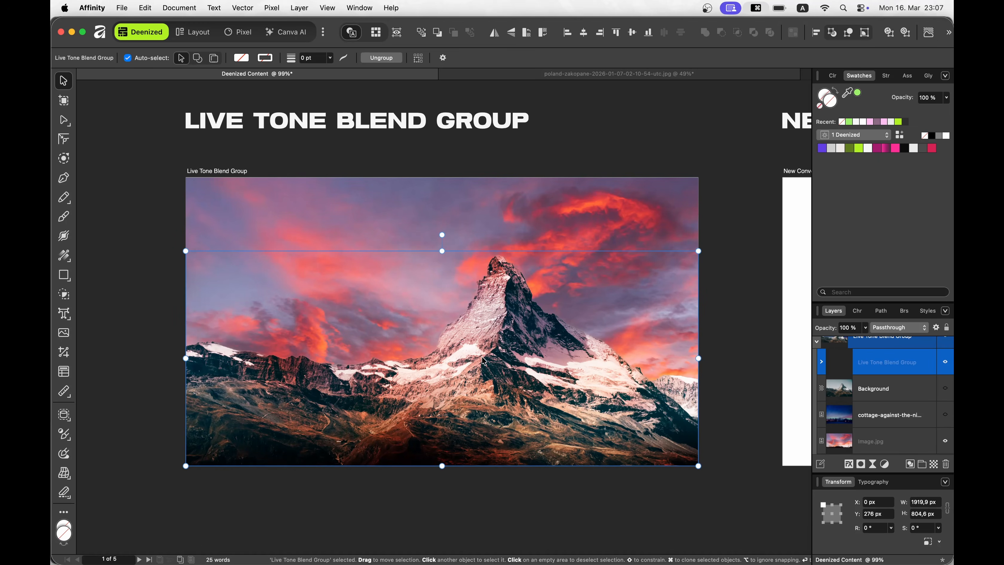
pyautogui.click(946, 415)
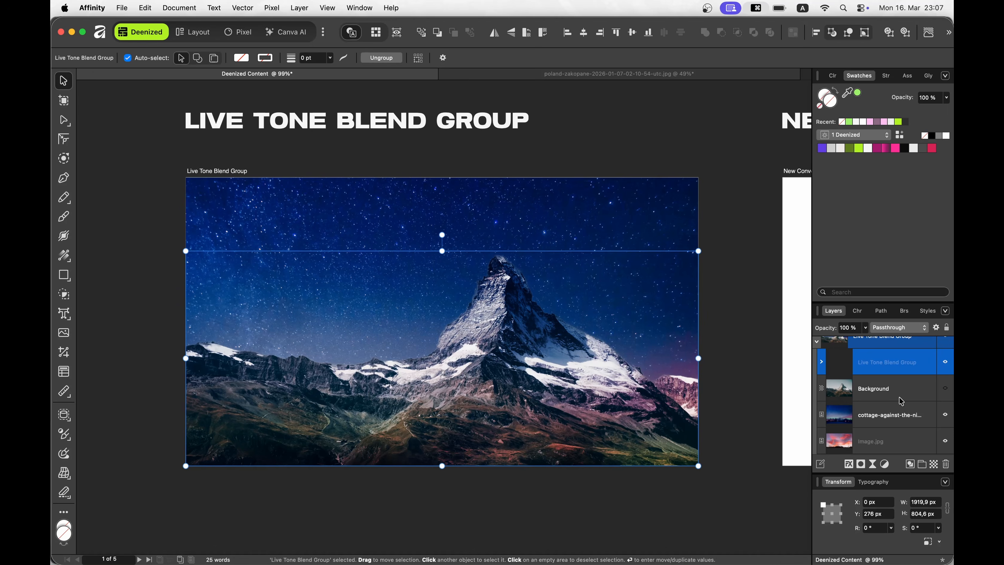
pyautogui.scroll(-2, 897, 400)
pyautogui.click(944, 390)
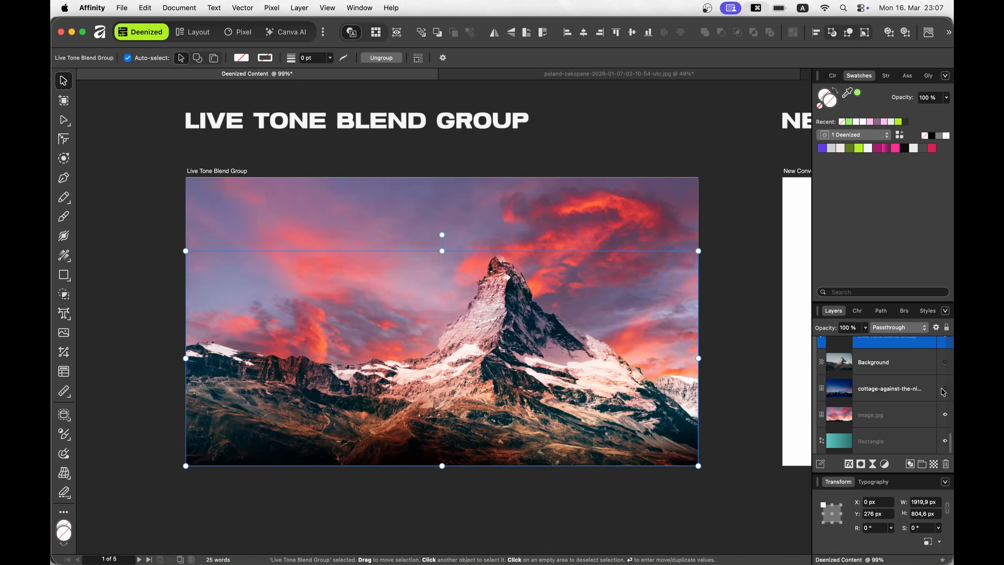
pyautogui.click(944, 415)
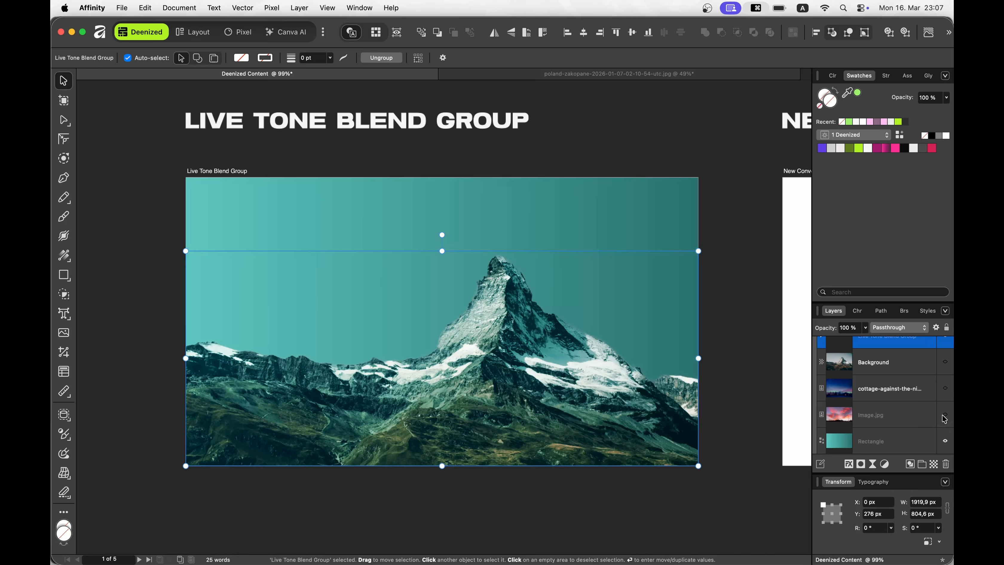
# Step: Fill the backdrop rectangle with the brown swatch from the Gradient palette, and show the starry night layer again
pyautogui.click(876, 447)
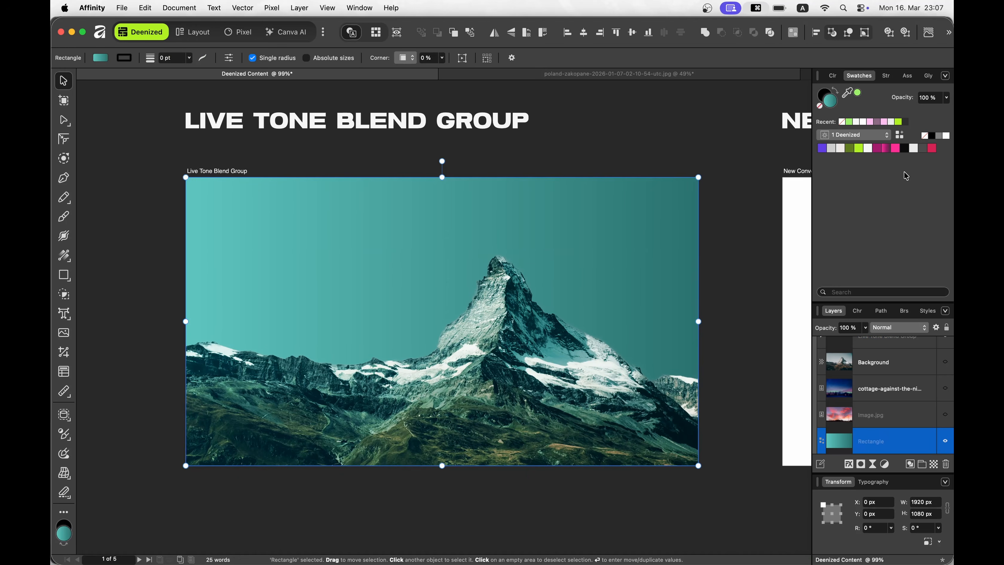
pyautogui.click(868, 140)
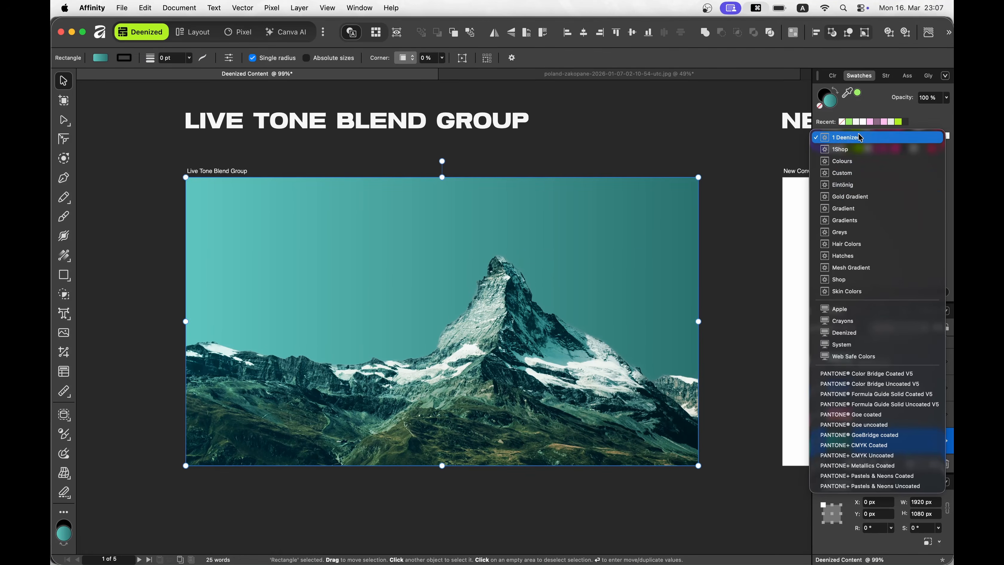
pyautogui.click(849, 209)
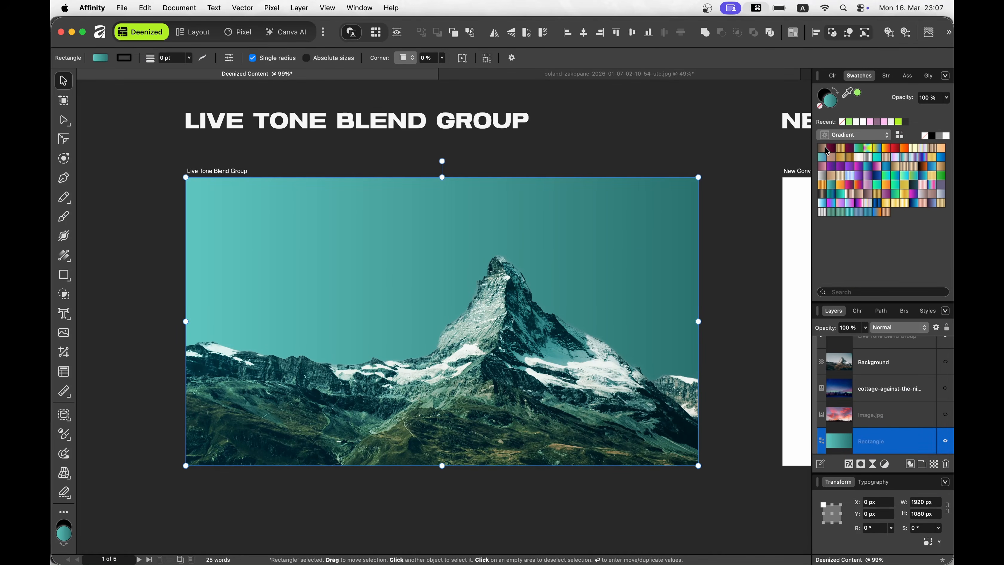
pyautogui.click(823, 149)
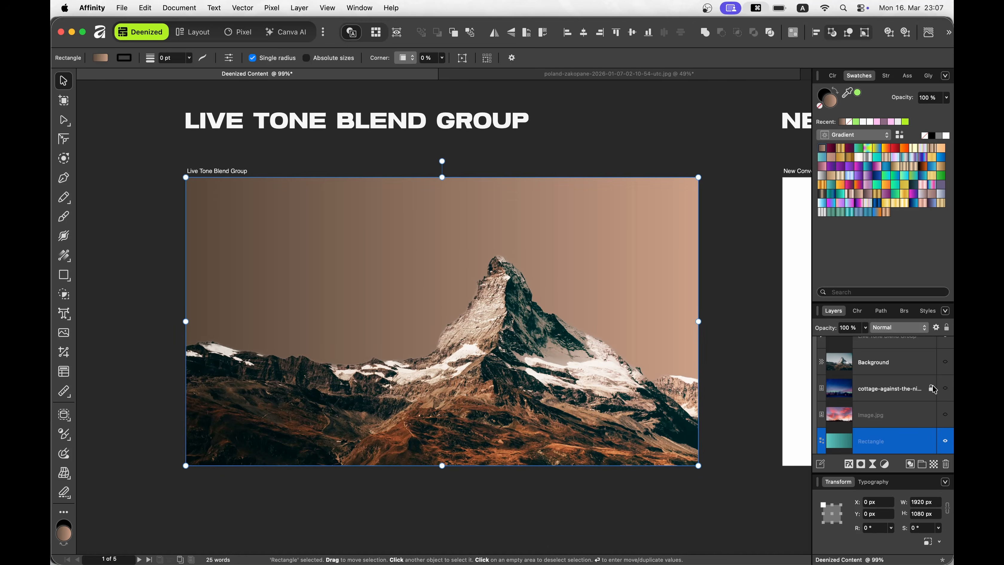
pyautogui.click(946, 389)
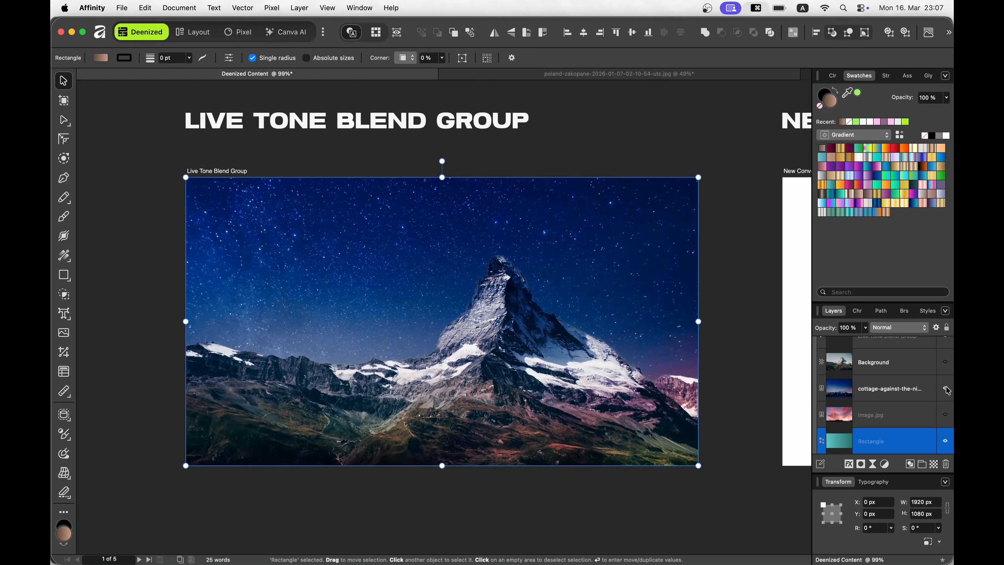
pyautogui.click(722, 307)
# Step: Select the cat in the photo on the New Convert to Curves artboard with the Object Selection tool
pyautogui.hscroll(10, 721, 306)
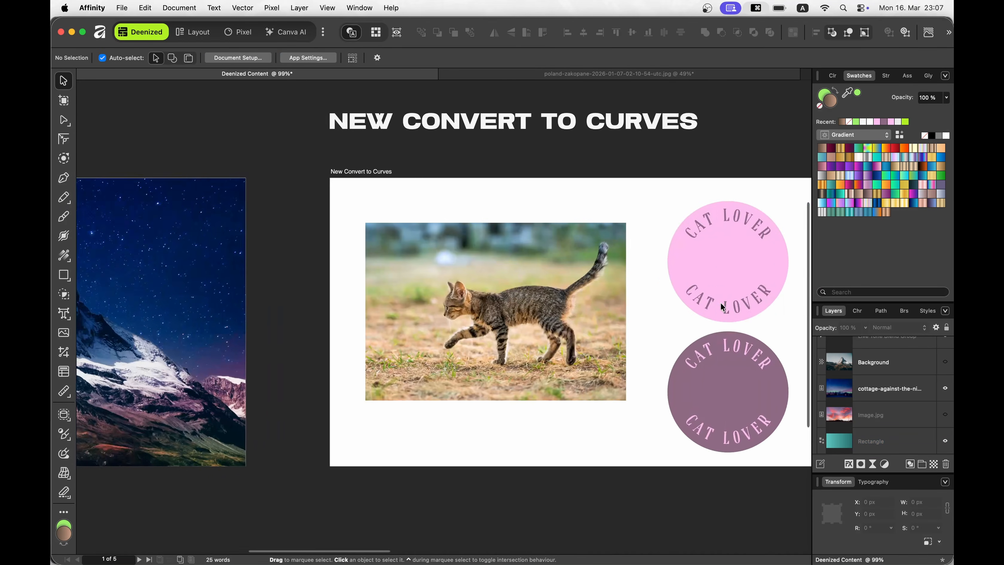
pyautogui.hscroll(5, 719, 302)
pyautogui.click(454, 297)
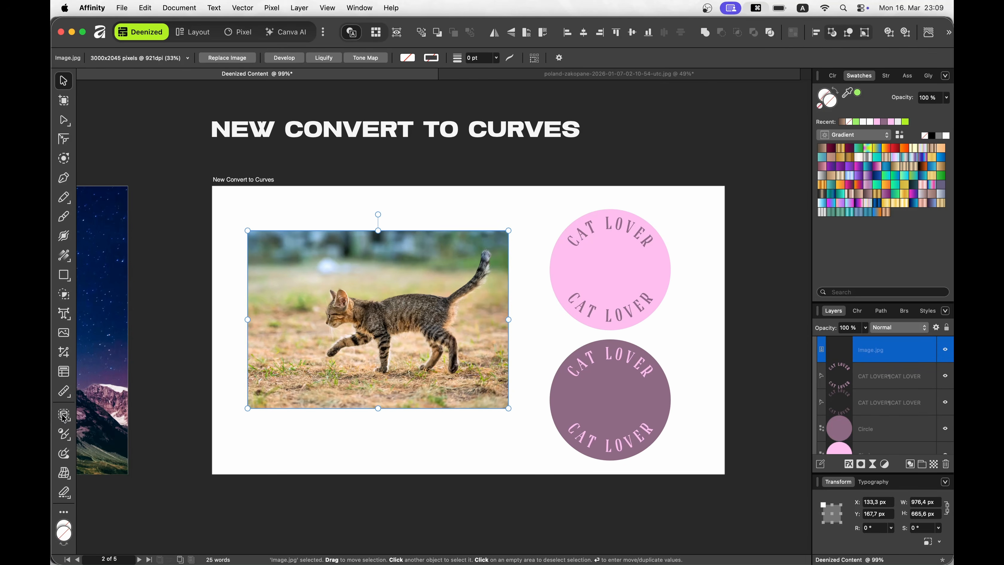
pyautogui.click(63, 417)
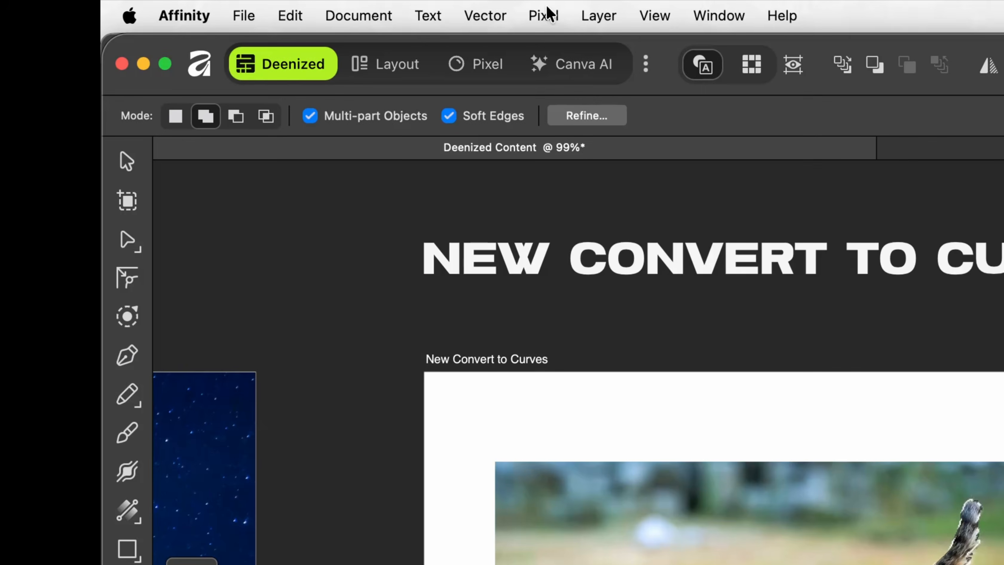
# Step: Convert the cat selection to vector curves
pyautogui.click(549, 12)
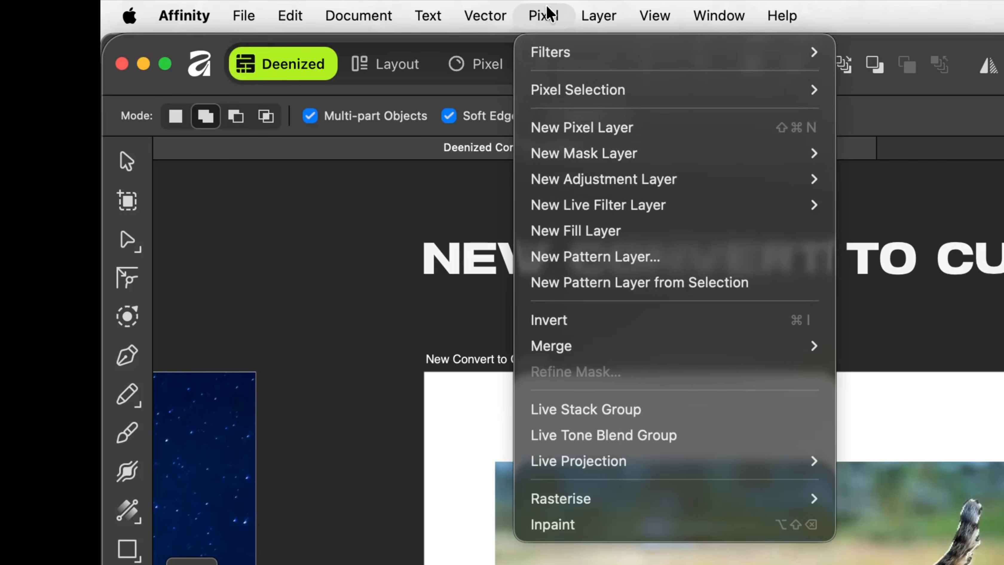
pyautogui.moveTo(492, 15)
pyautogui.click(524, 156)
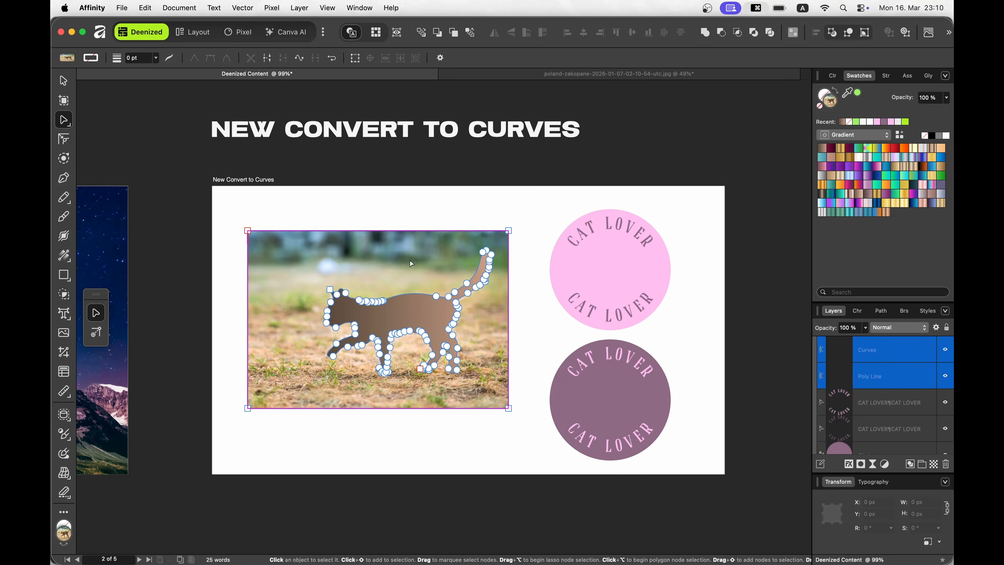
# Step: Move the cat silhouette curve from the photo onto the pink Cat Lover badge
pyautogui.press('v')
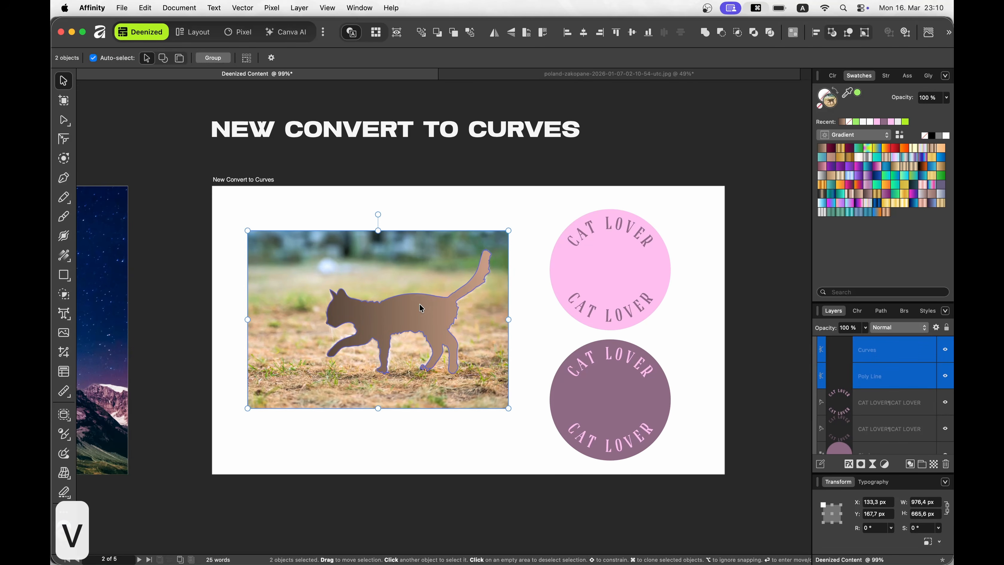
pyautogui.click(420, 306)
pyautogui.moveTo(421, 308); pyautogui.dragTo(622, 268)
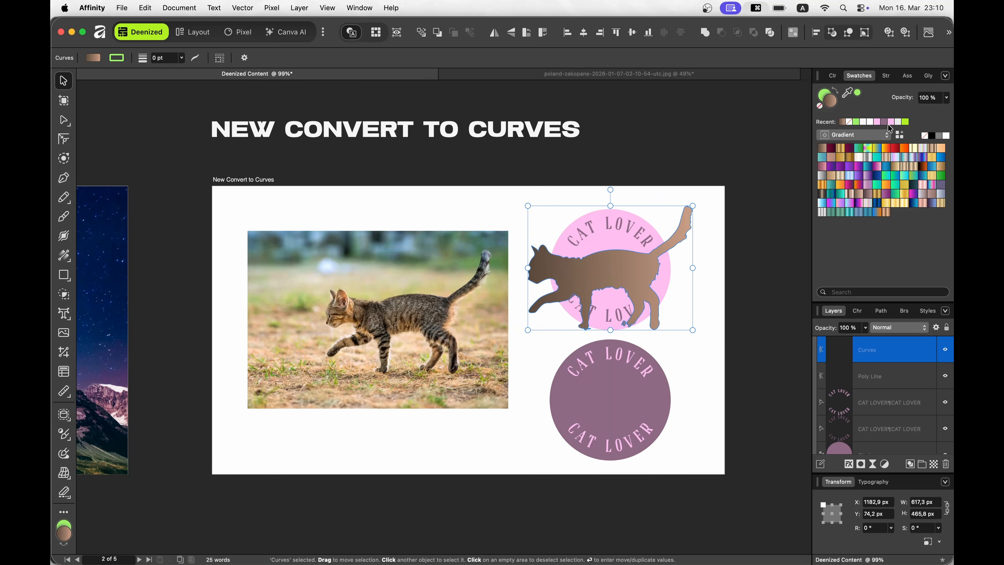
# Step: Fill the silhouette with the purple sampled from the lower badge and scale it to about 276 × 208 px
pyautogui.moveTo(860, 92); pyautogui.dragTo(621, 394)
pyautogui.moveTo(692, 329); pyautogui.dragTo(623, 400)
# Step: Duplicate the cat silhouette onto the centre of the purple badge and fill it with the pink sampled from the other badge
pyautogui.click(621, 276)
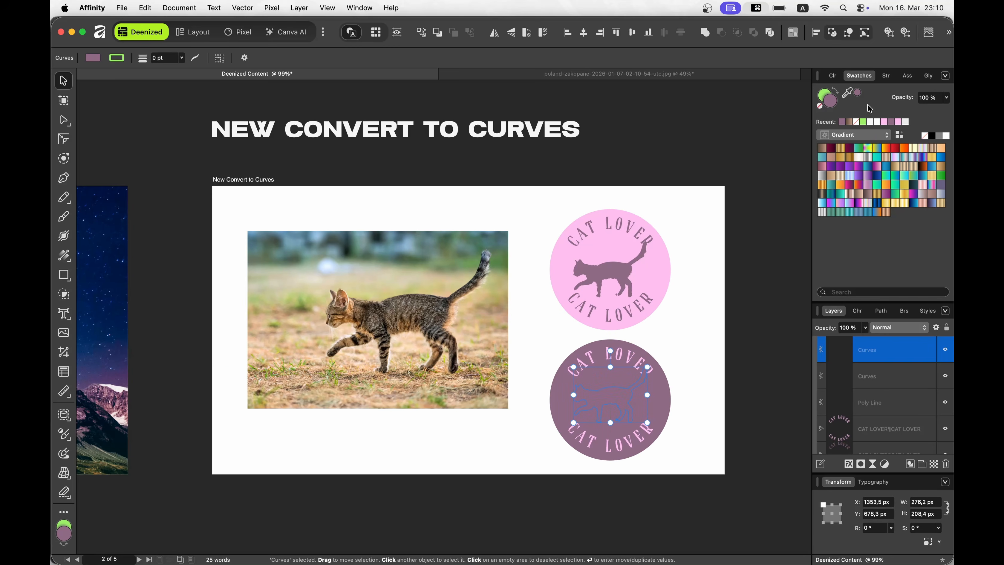
pyautogui.moveTo(848, 90); pyautogui.dragTo(662, 269)
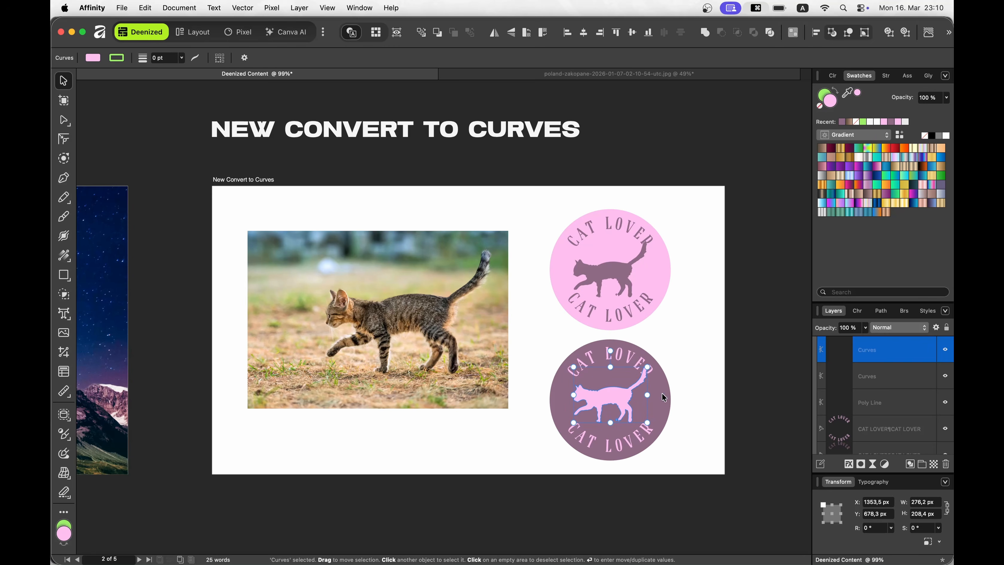
pyautogui.moveTo(623, 406); pyautogui.dragTo(623, 411)
pyautogui.click(741, 339)
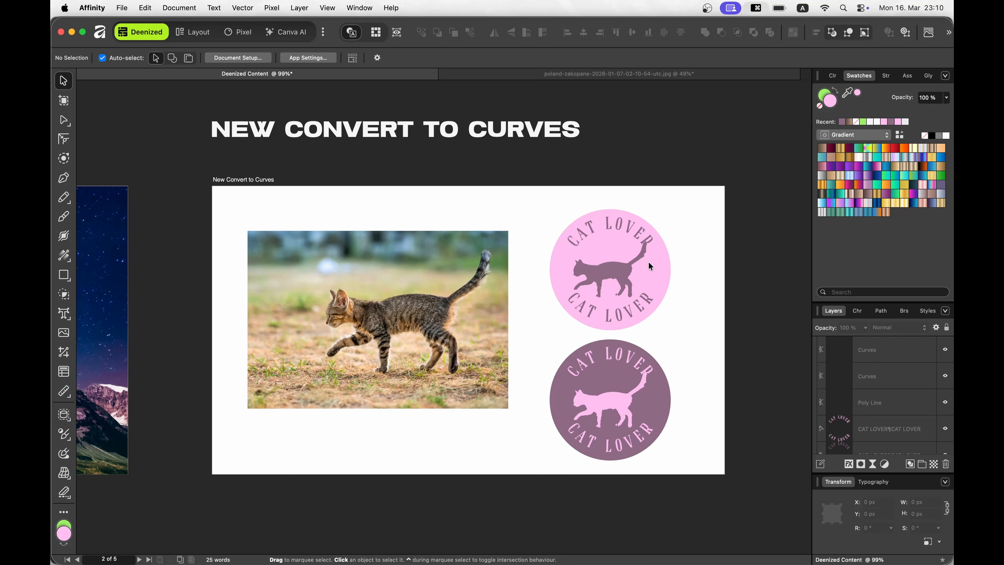
# Step: Select the mountain photo on the Tone Brush Tool artboard and reveal the group of adjustment brush tools
pyautogui.hscroll(10, 615, 310)
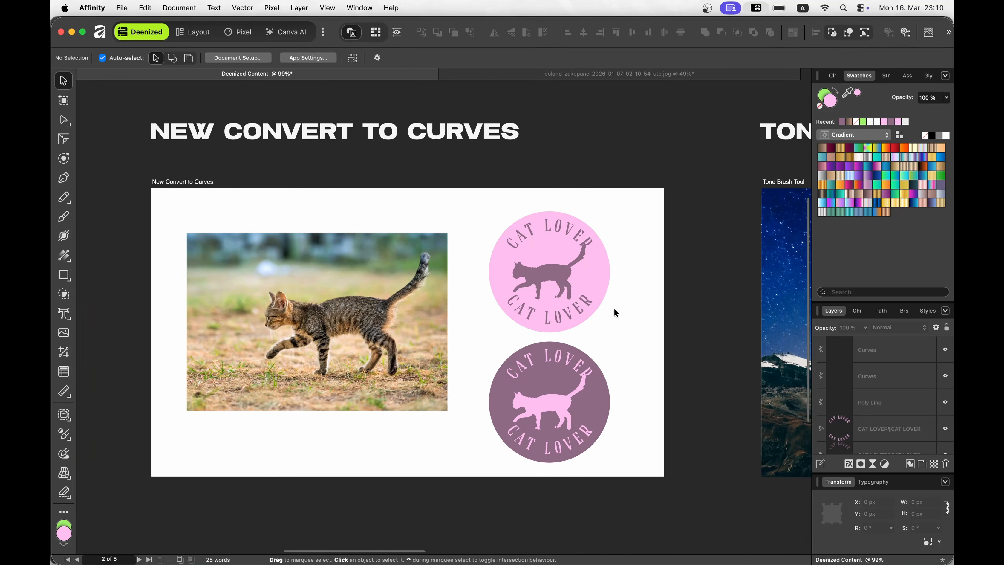
pyautogui.hscroll(4, 616, 313)
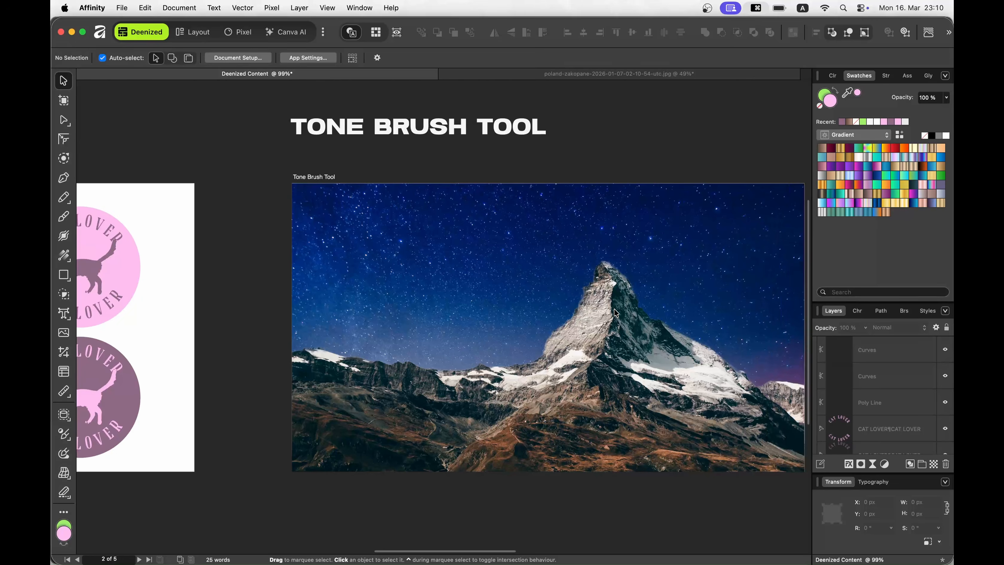
pyautogui.click(560, 325)
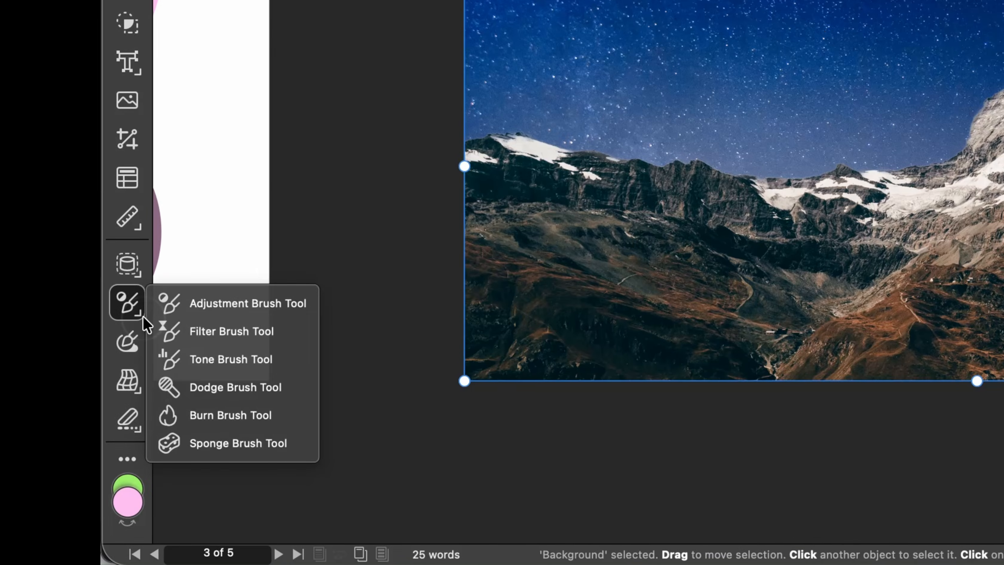
pyautogui.click(72, 441)
# Step: Look up the Tone Brush Tool in the tool customisation window by filtering for "ton"
pyautogui.rightClick(144, 237)
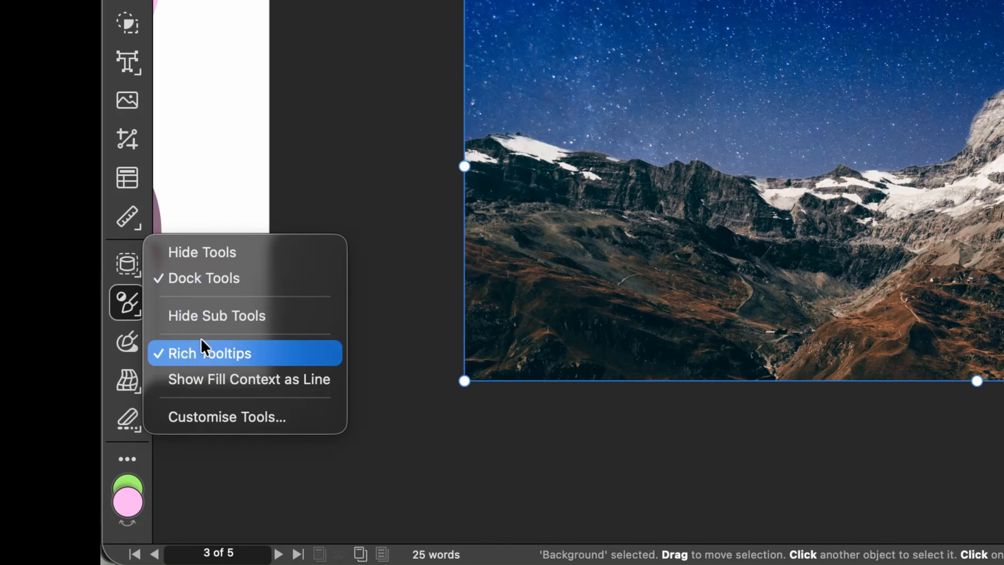
pyautogui.click(212, 418)
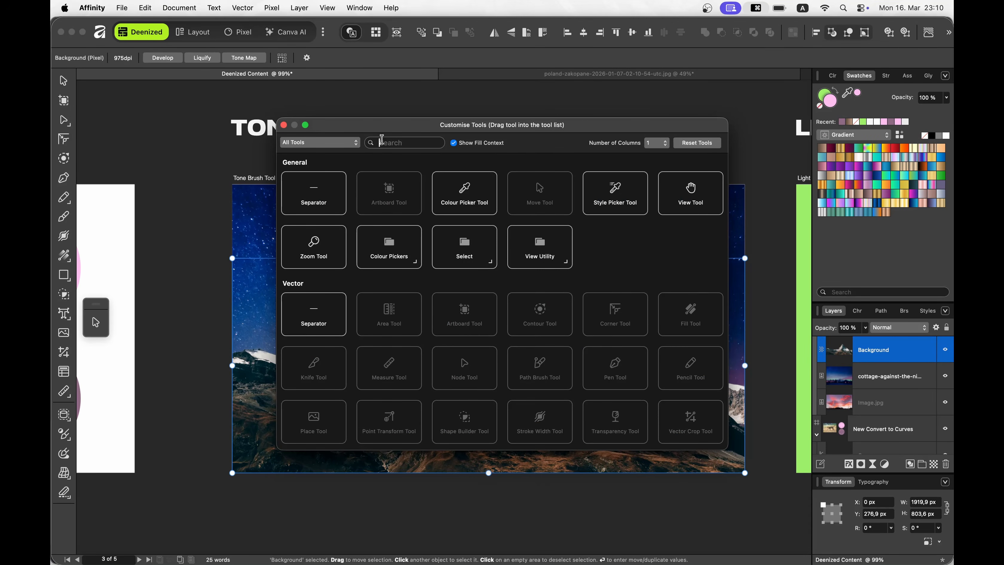
pyautogui.scroll(-5, 590, 324)
pyautogui.scroll(5, 590, 324)
pyautogui.write('ton')
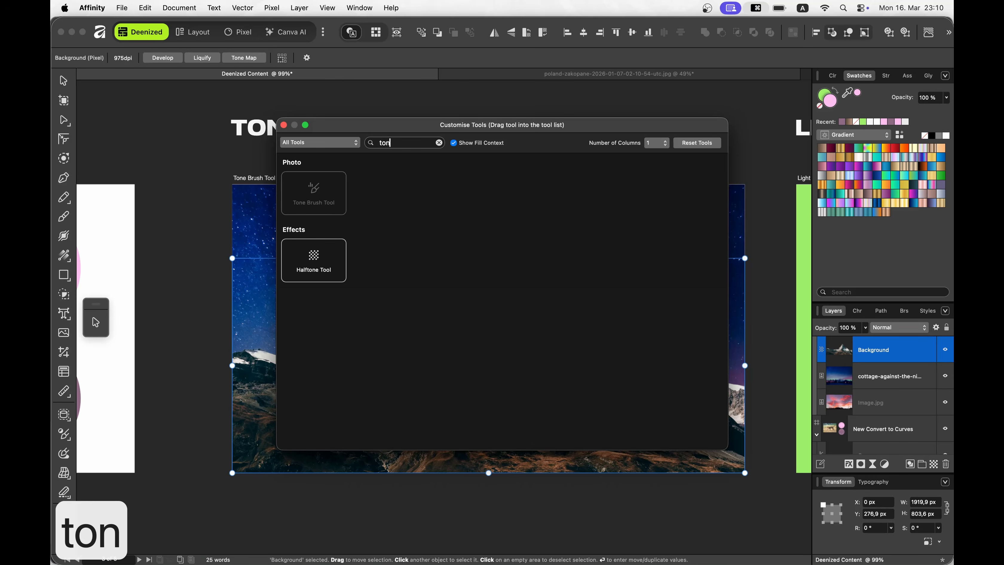
pyautogui.moveTo(316, 202); pyautogui.dragTo(95, 247)
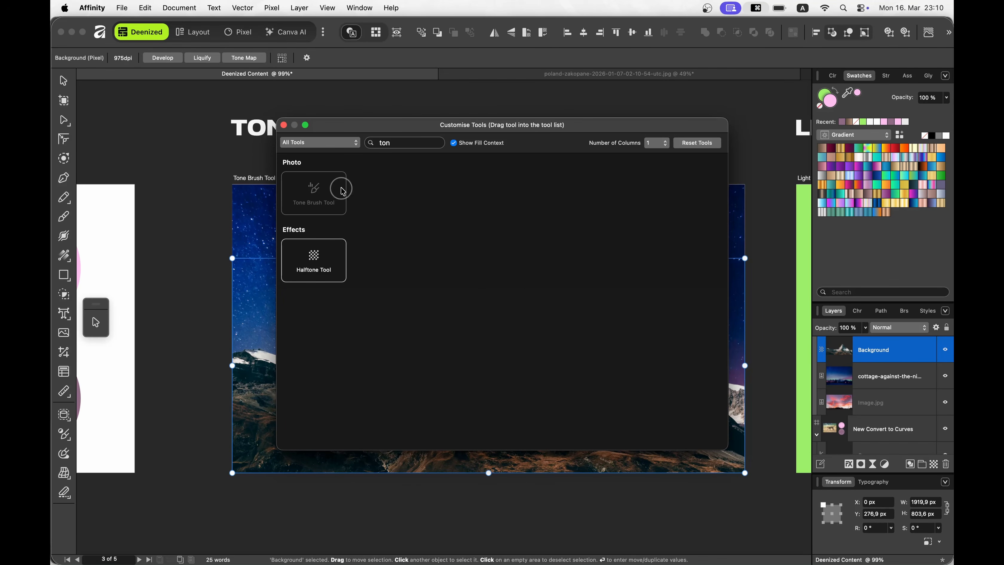
pyautogui.click(283, 125)
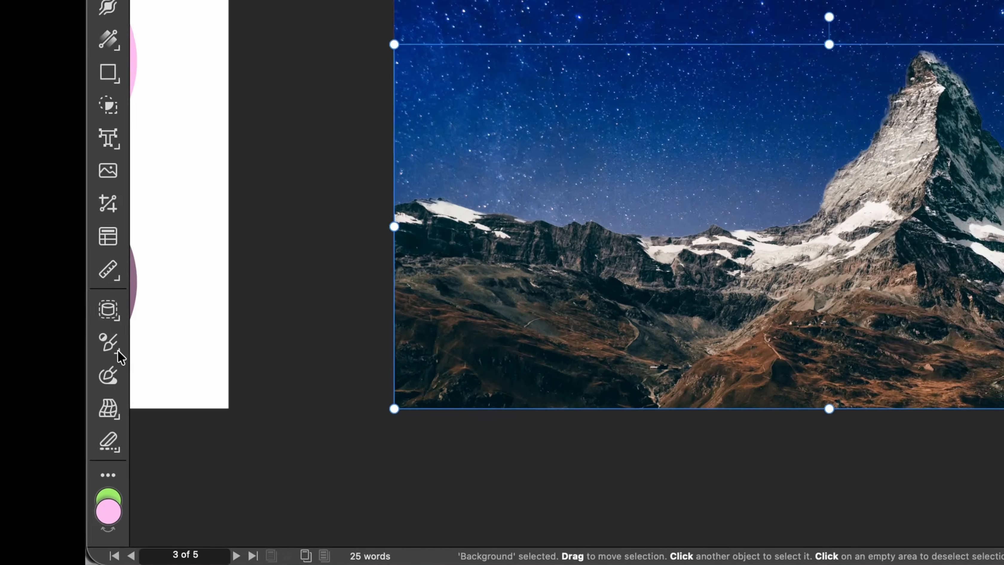
# Step: Activate the Tone Brush Tool with Blend mode, Overlay blending, Full Range and Clip Inside
pyautogui.click(65, 434)
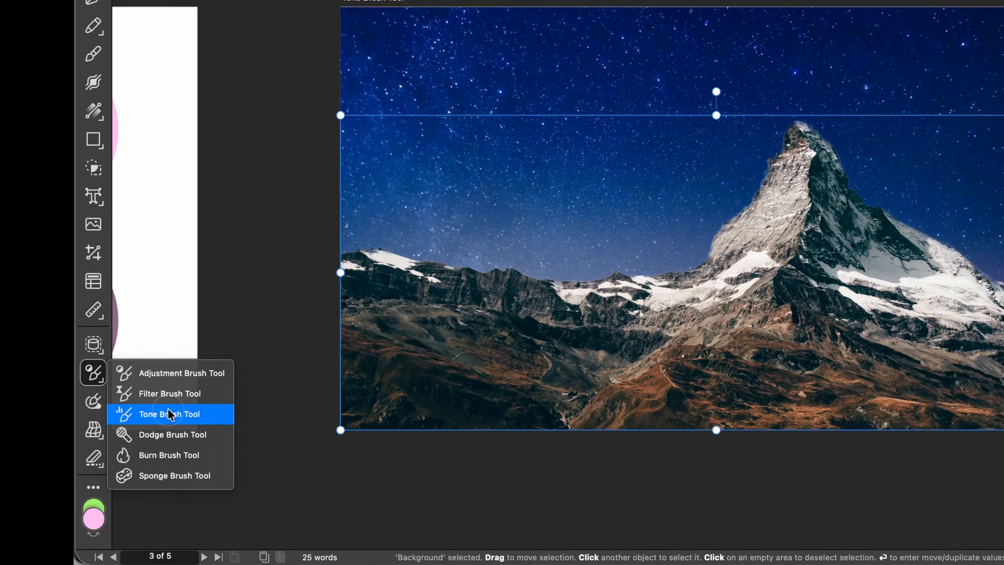
pyautogui.click(230, 359)
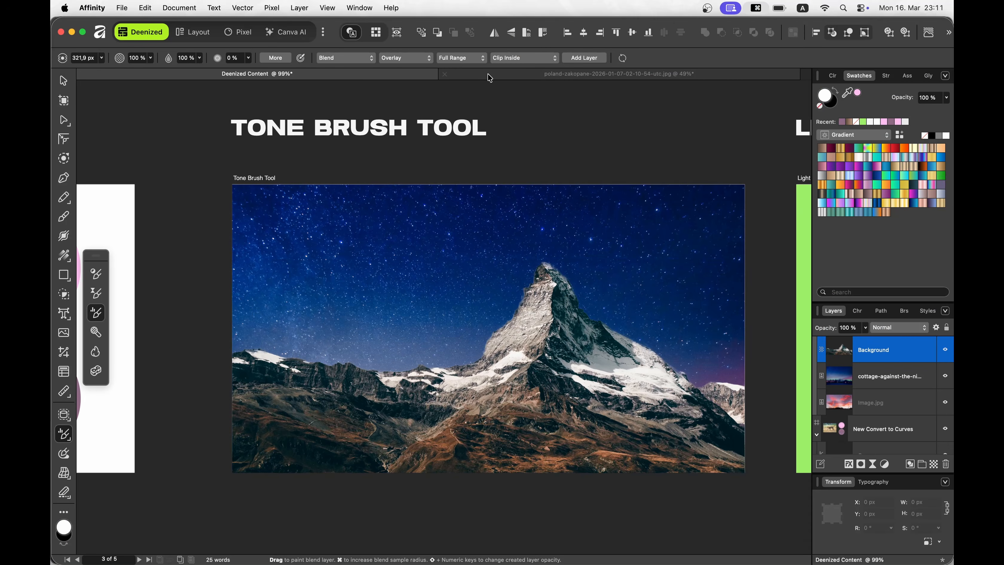
pyautogui.click(347, 58)
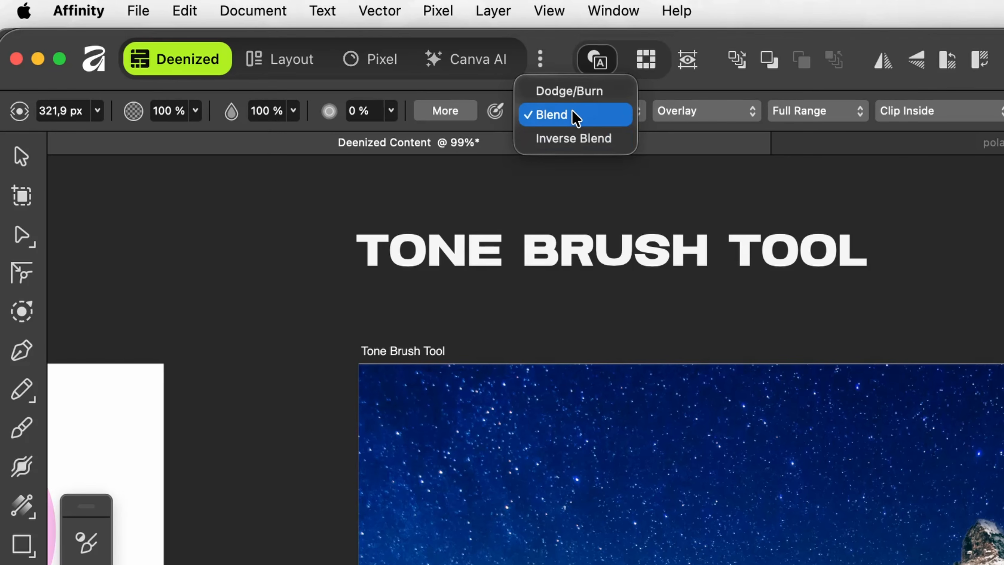
pyautogui.click(573, 114)
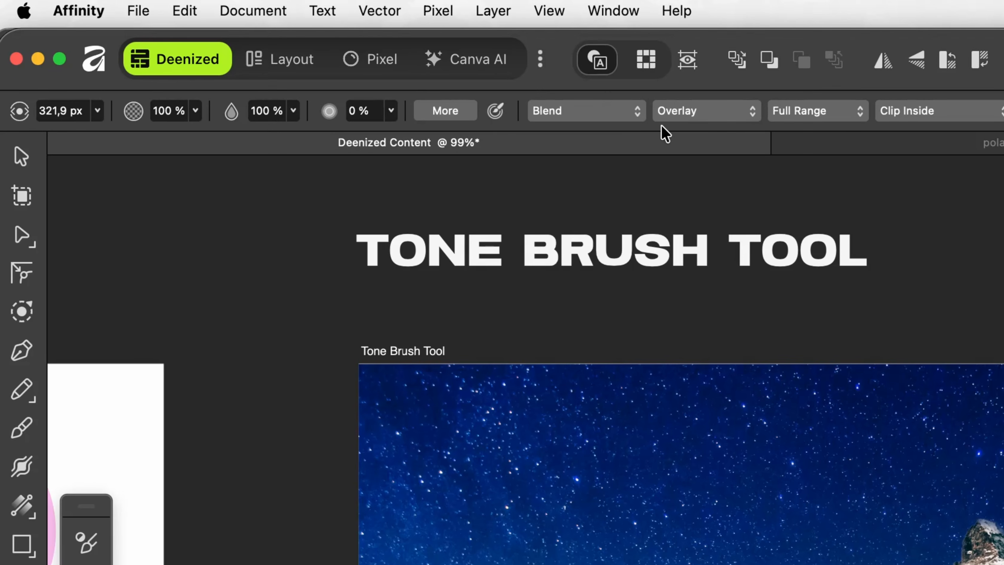
pyautogui.click(712, 117)
pyautogui.click(709, 117)
pyautogui.click(909, 113)
pyautogui.click(911, 115)
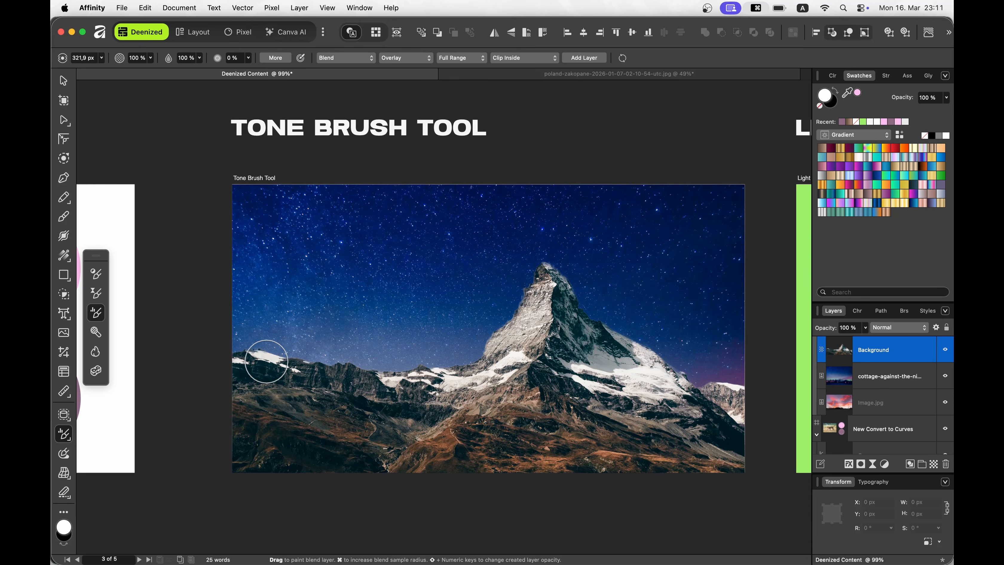
# Step: Paint with the Tone Brush along the ridge and over the peak to blend the mountain with the starry sky
pyautogui.hscroll(-2, 266, 361)
pyautogui.hscroll(-10, 266, 361)
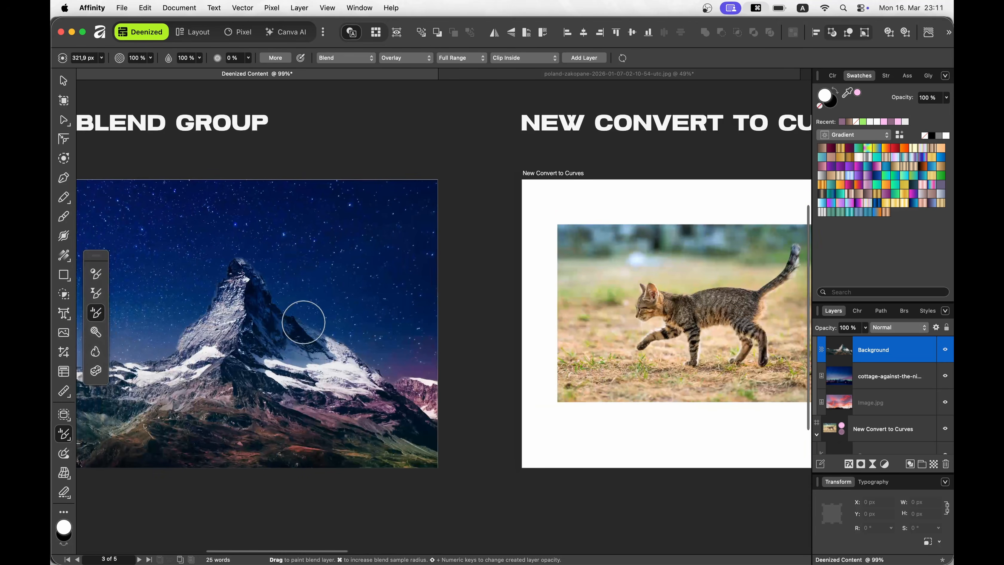
pyautogui.hscroll(10, 312, 324)
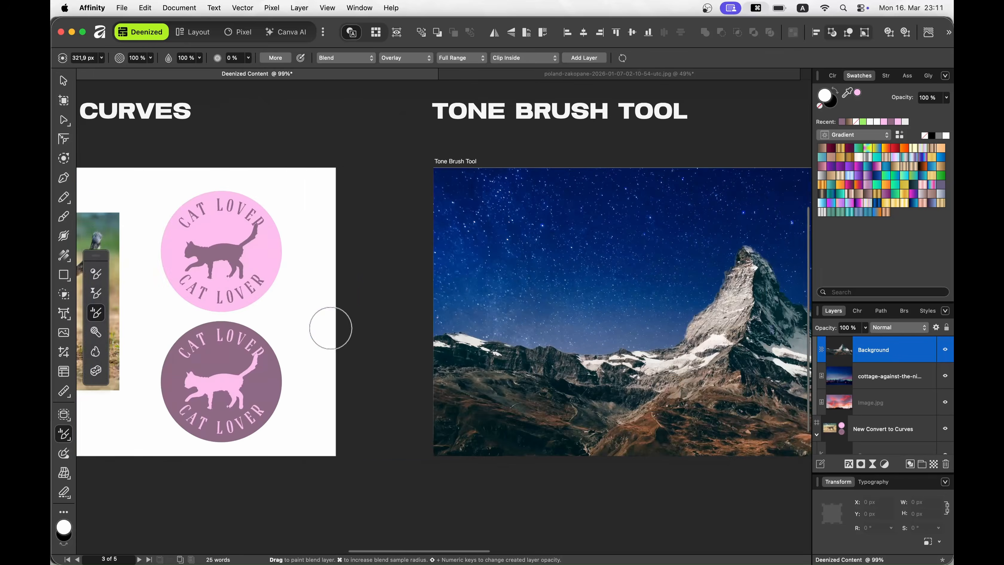
pyautogui.hscroll(4, 330, 327)
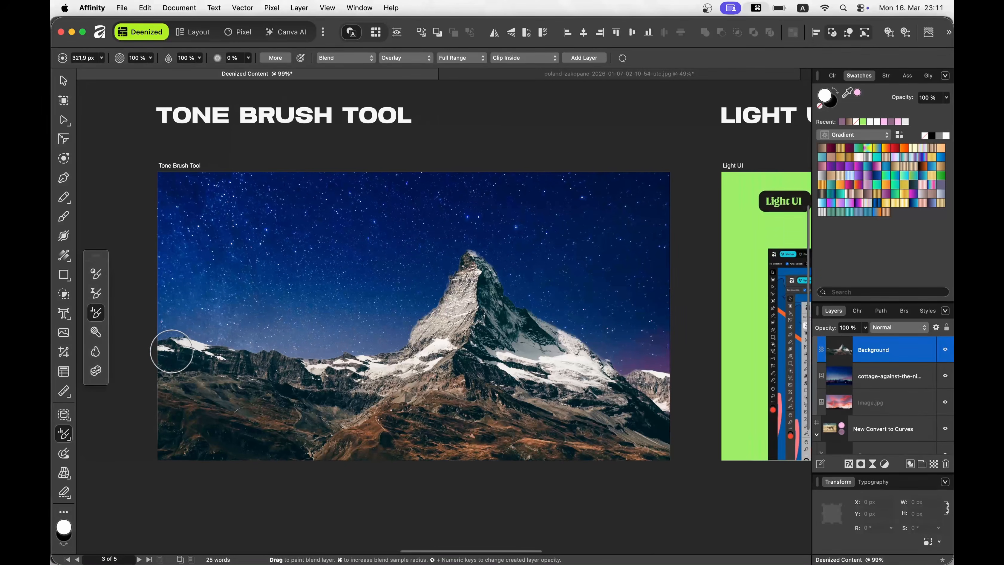
pyautogui.moveTo(190, 347)
pyautogui.mouseDown()
pyautogui.moveTo(340, 362)
pyautogui.moveTo(437, 339)
pyautogui.moveTo(463, 276)
pyautogui.moveTo(408, 341)
pyautogui.mouseUp()
pyautogui.moveTo(478, 253)
pyautogui.mouseDown()
pyautogui.moveTo(546, 332)
pyautogui.moveTo(581, 349)
pyautogui.moveTo(523, 320)
pyautogui.moveTo(585, 362)
pyautogui.moveTo(645, 381)
pyautogui.moveTo(668, 377)
pyautogui.moveTo(523, 325)
pyautogui.moveTo(468, 257)
pyautogui.mouseUp()
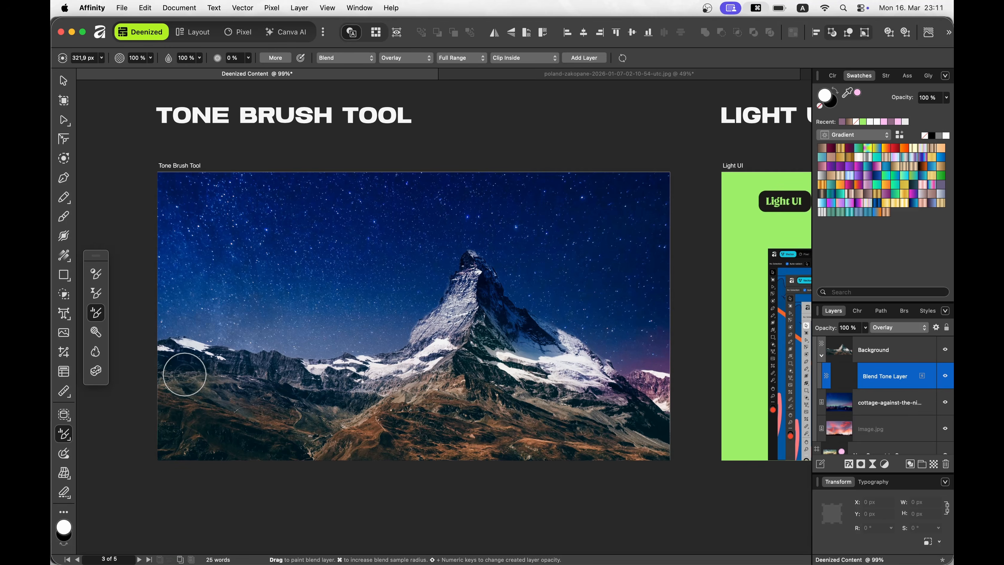
# Step: Select the mountain's Background layer and hide the starry sky layer and the Blend Tone Layer
pyautogui.scroll(-1, 894, 400)
pyautogui.scroll(1, 895, 400)
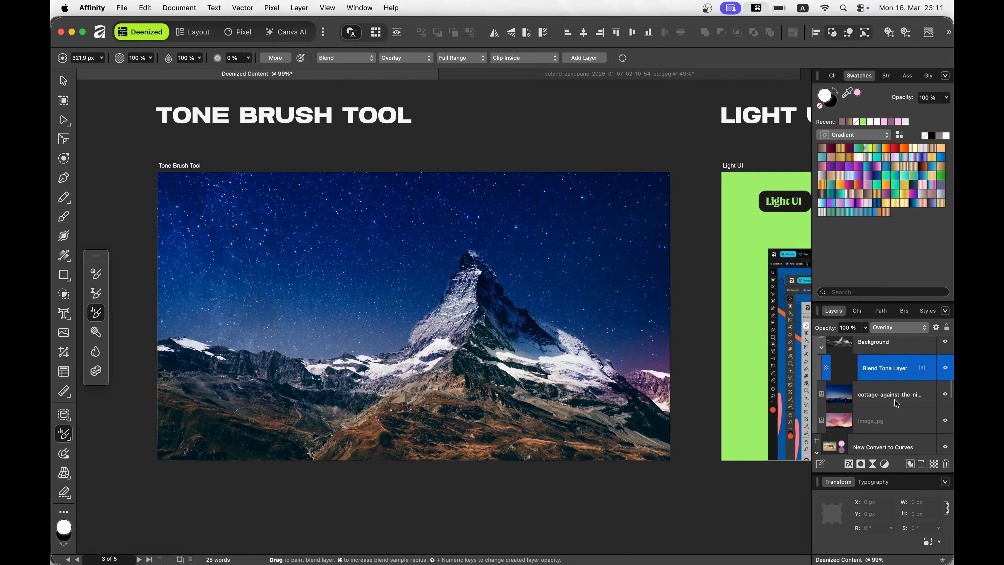
pyautogui.press('v')
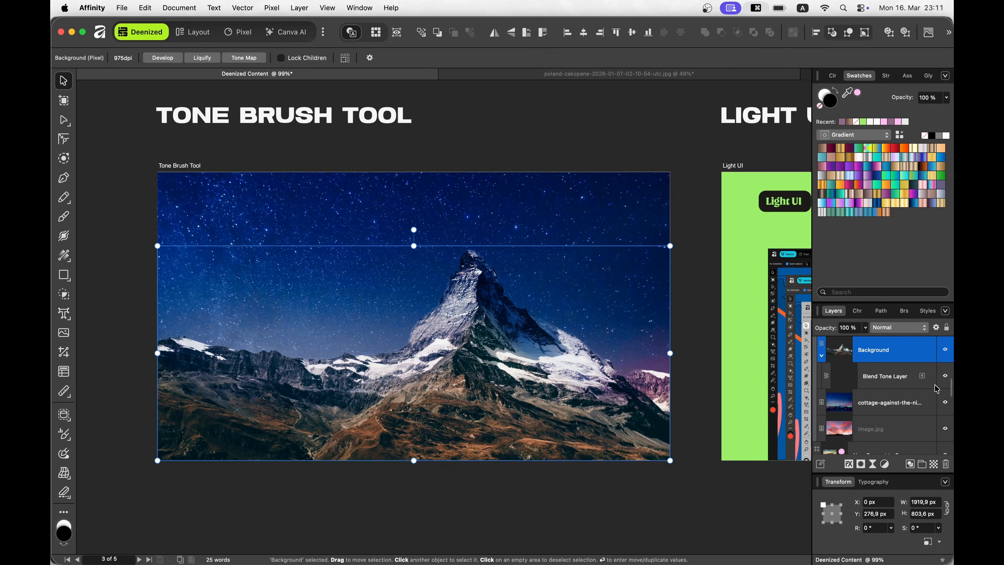
pyautogui.click(944, 402)
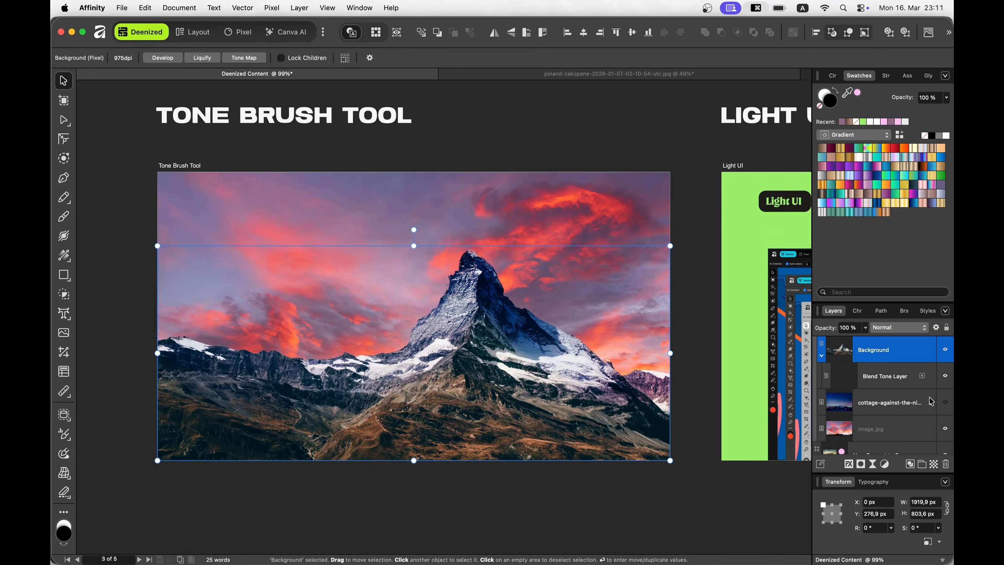
pyautogui.click(945, 377)
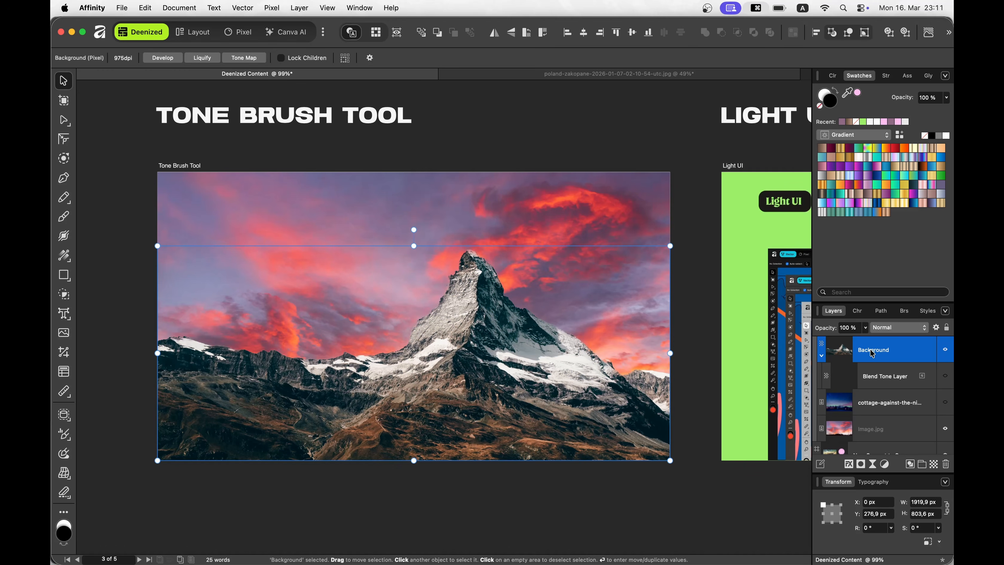
# Step: Paint with the Tone Brush over the ridge, peak and slopes to blend the mountain with the red sunset sky
pyautogui.click(65, 435)
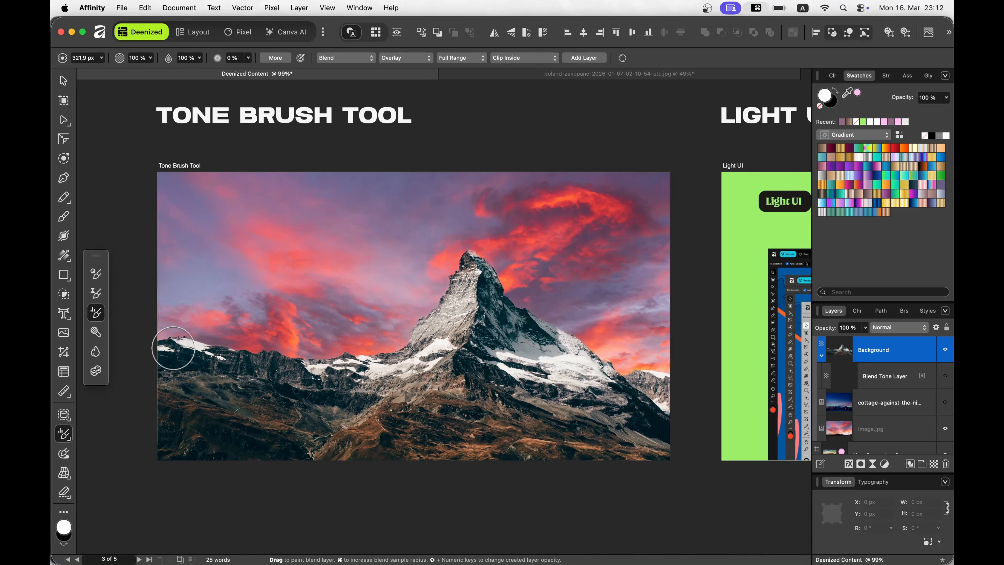
pyautogui.moveTo(171, 346)
pyautogui.mouseDown()
pyautogui.moveTo(326, 362)
pyautogui.moveTo(294, 377)
pyautogui.moveTo(277, 364)
pyautogui.moveTo(298, 379)
pyautogui.moveTo(372, 369)
pyautogui.moveTo(426, 340)
pyautogui.moveTo(470, 251)
pyautogui.moveTo(523, 314)
pyautogui.moveTo(604, 364)
pyautogui.moveTo(670, 374)
pyautogui.mouseUp()
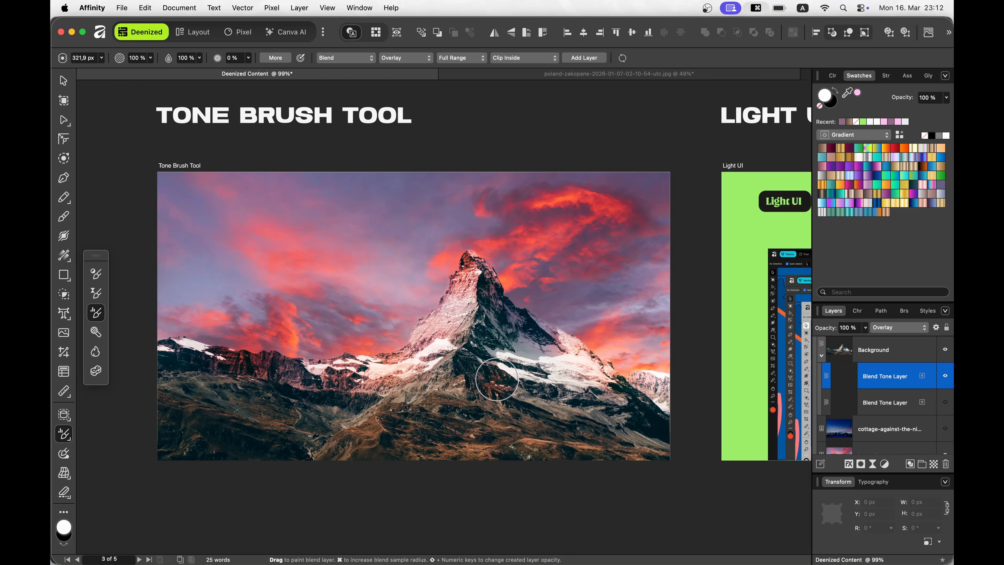
pyautogui.moveTo(475, 359)
pyautogui.mouseDown()
pyautogui.moveTo(382, 386)
pyautogui.moveTo(504, 351)
pyautogui.mouseUp()
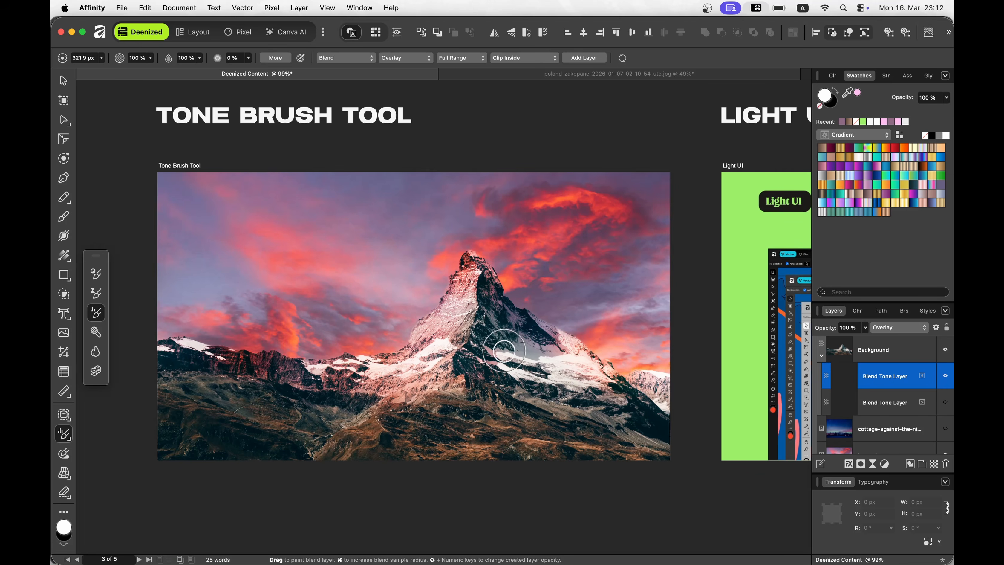
pyautogui.moveTo(311, 399); pyautogui.dragTo(188, 398)
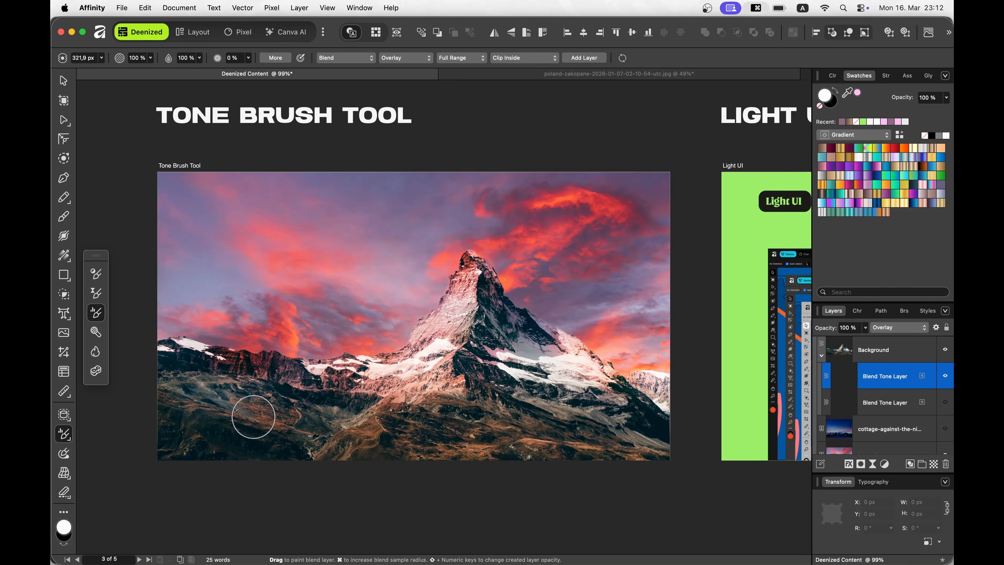
pyautogui.hscroll(2, 307, 293)
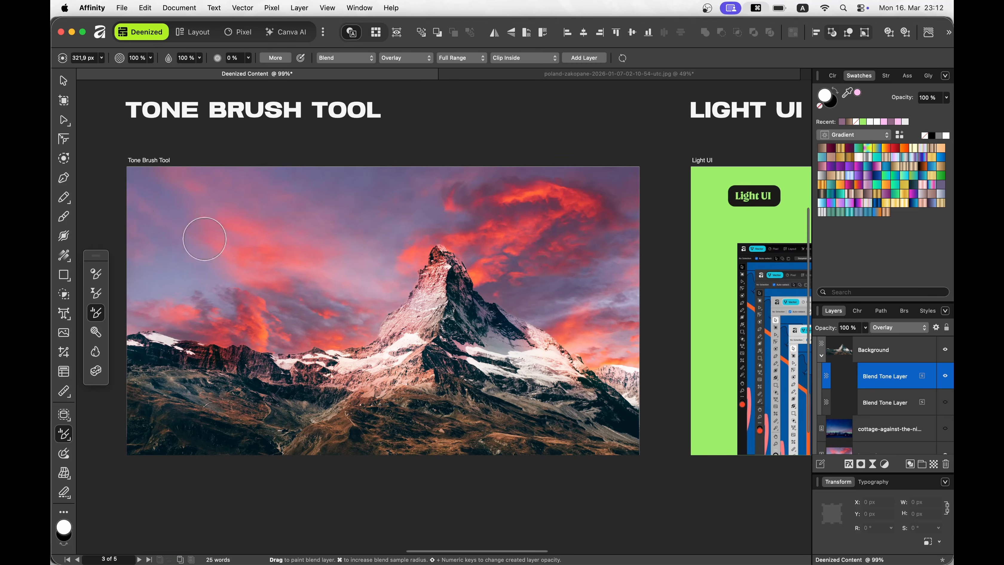
pyautogui.press('v')
# Step: Apply an Equirectangular live projection to the photo in the poland-zakopane document
pyautogui.hscroll(4, 384, 293)
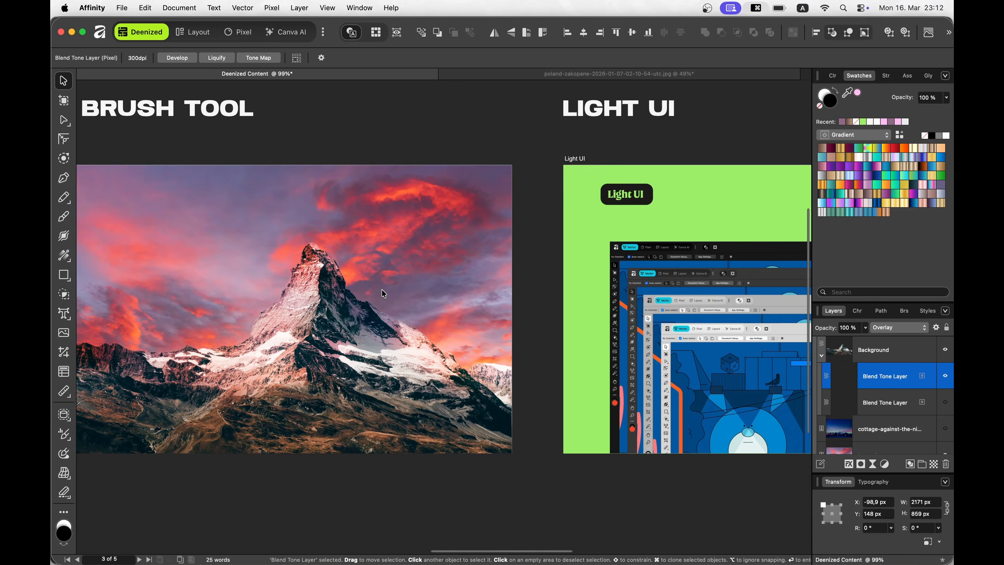
pyautogui.click(569, 76)
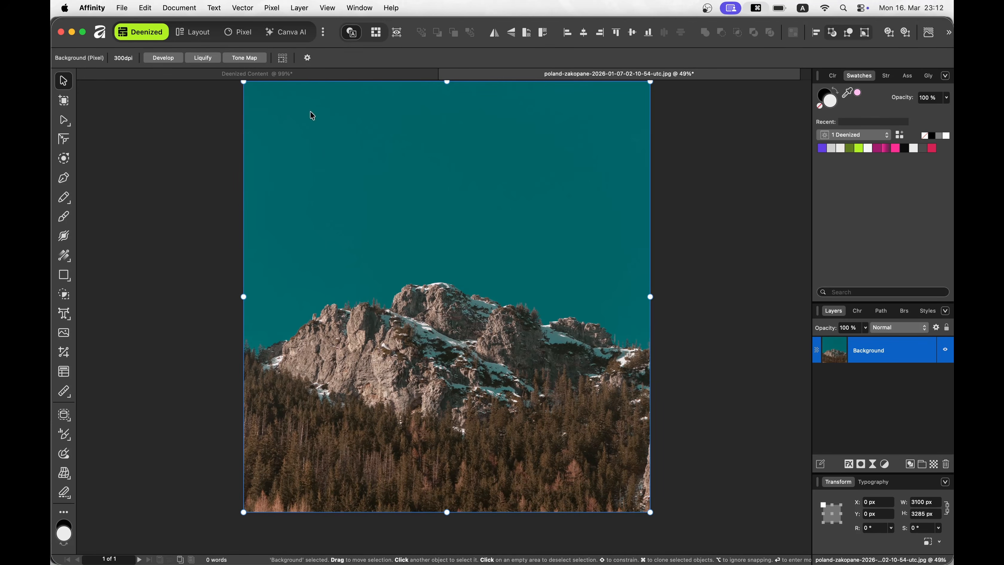
pyautogui.rightClick(361, 319)
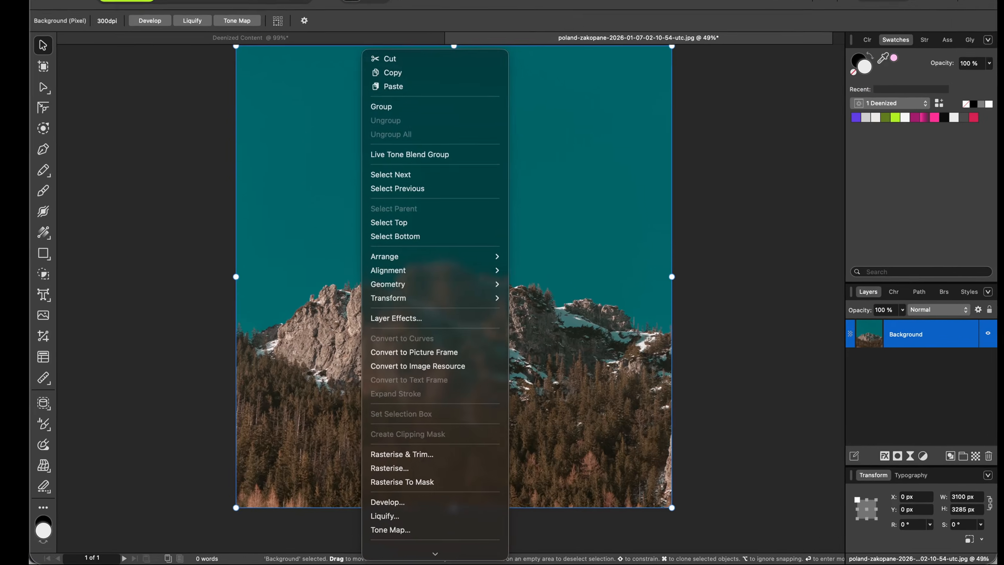
pyautogui.press('Escape')
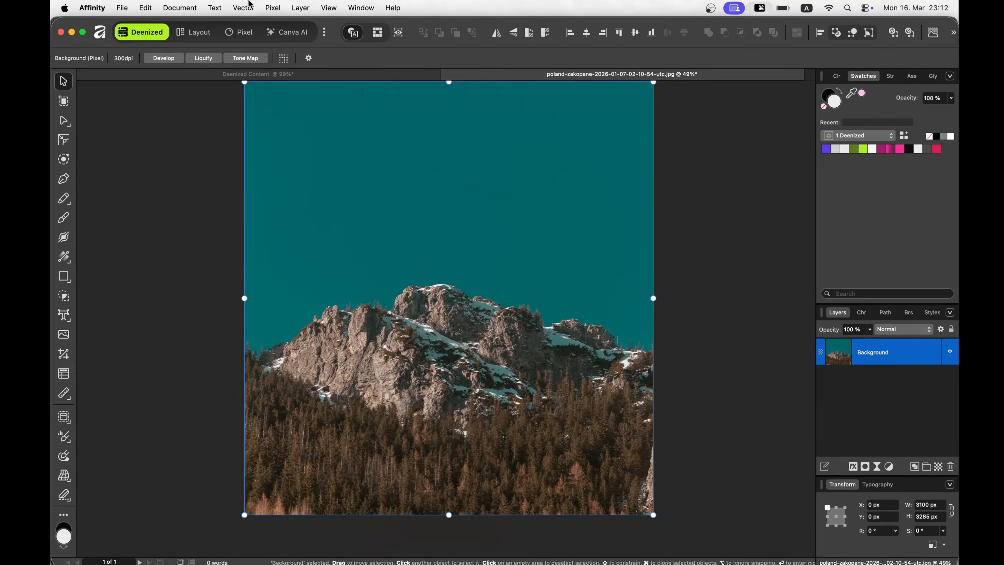
pyautogui.click(242, 7)
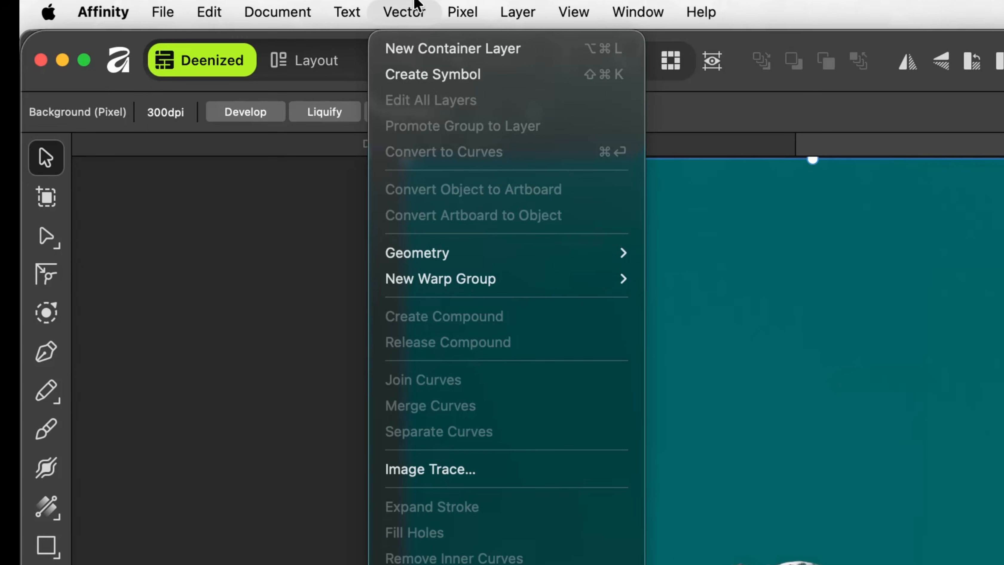
pyautogui.moveTo(463, 11)
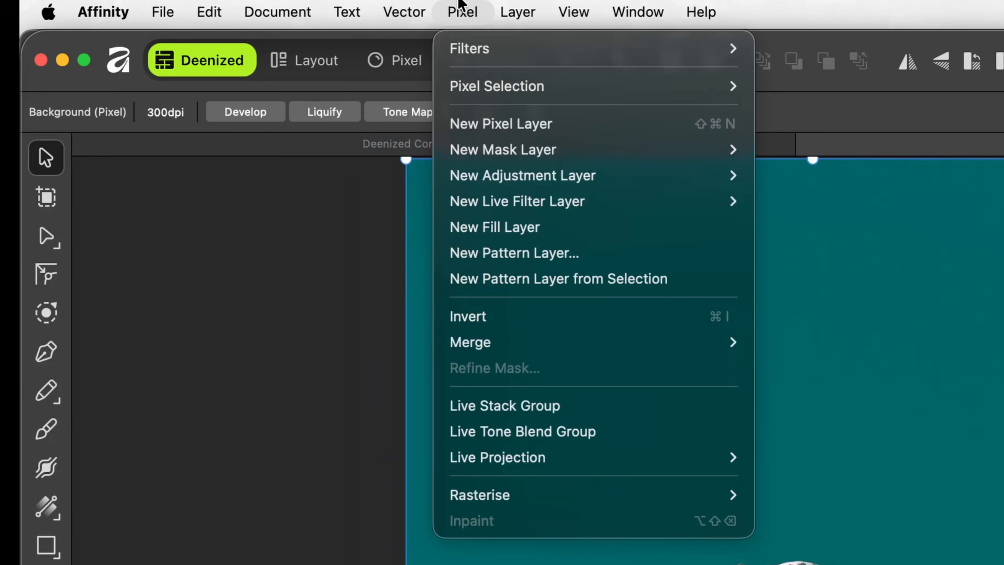
pyautogui.moveTo(620, 464)
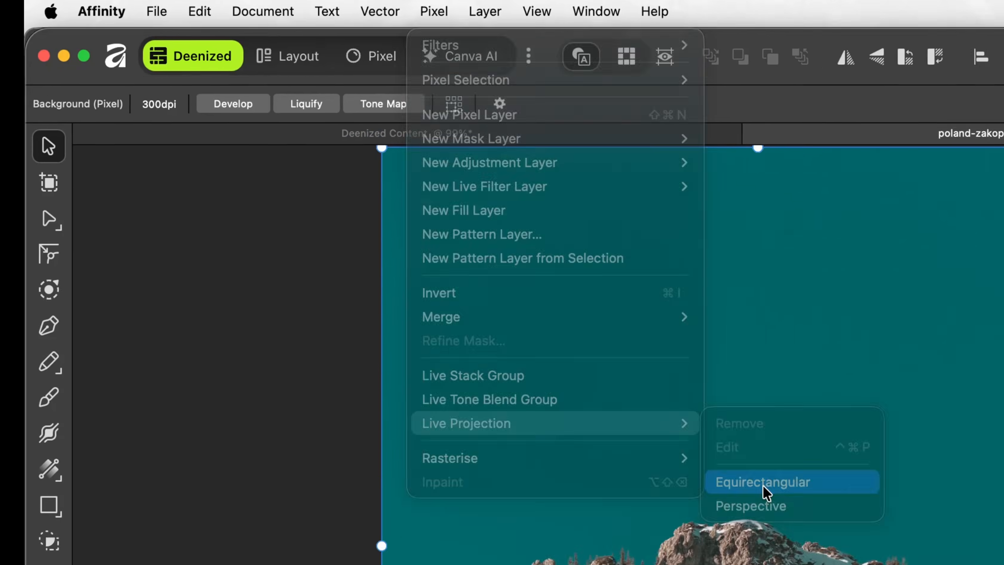
pyautogui.click(820, 528)
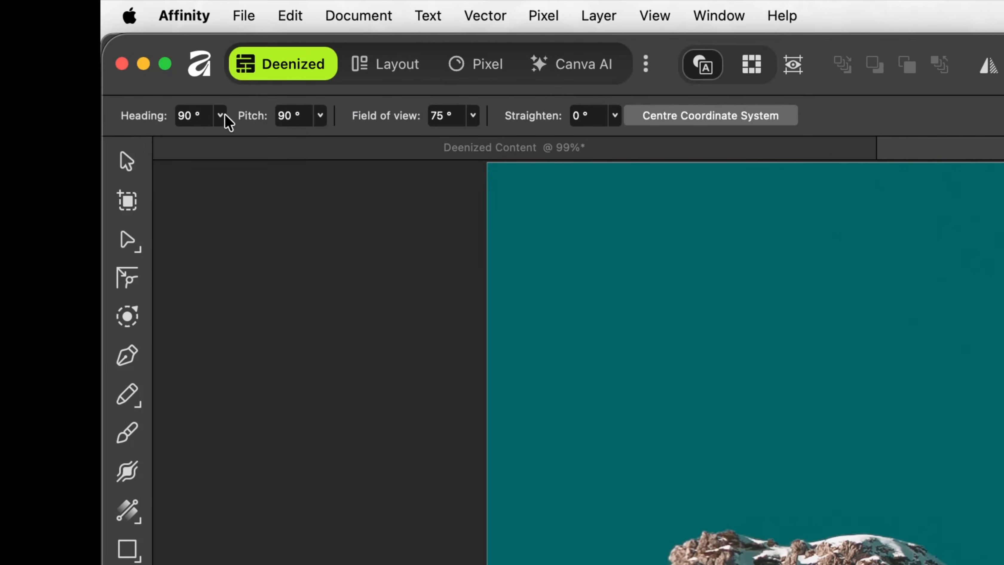
# Step: Set the live projection's heading to 86° and its pitch to 130°
pyautogui.click(221, 114)
pyautogui.moveTo(218, 139); pyautogui.dragTo(231, 140)
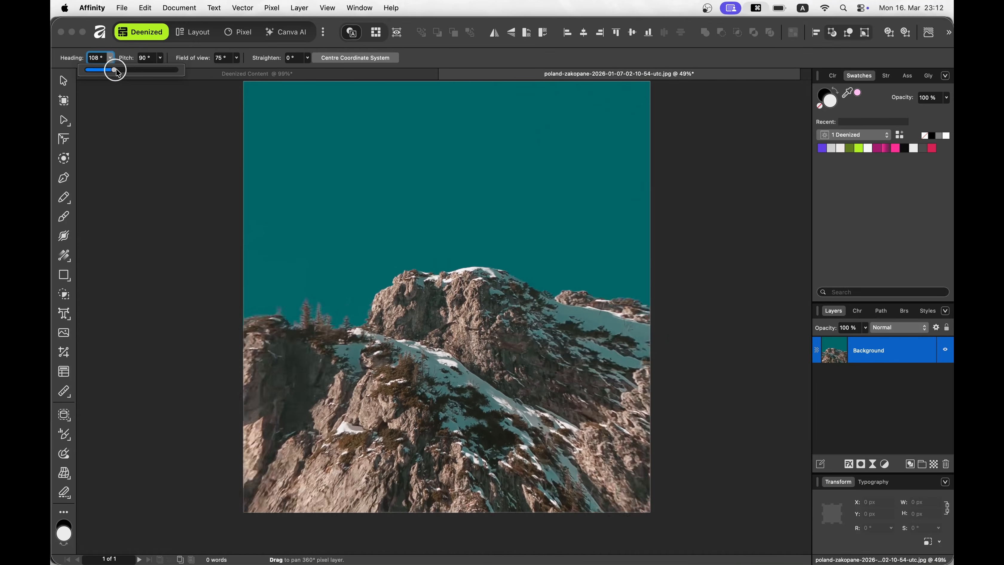
pyautogui.moveTo(118, 73); pyautogui.dragTo(82, 72)
pyautogui.click(161, 59)
pyautogui.click(111, 58)
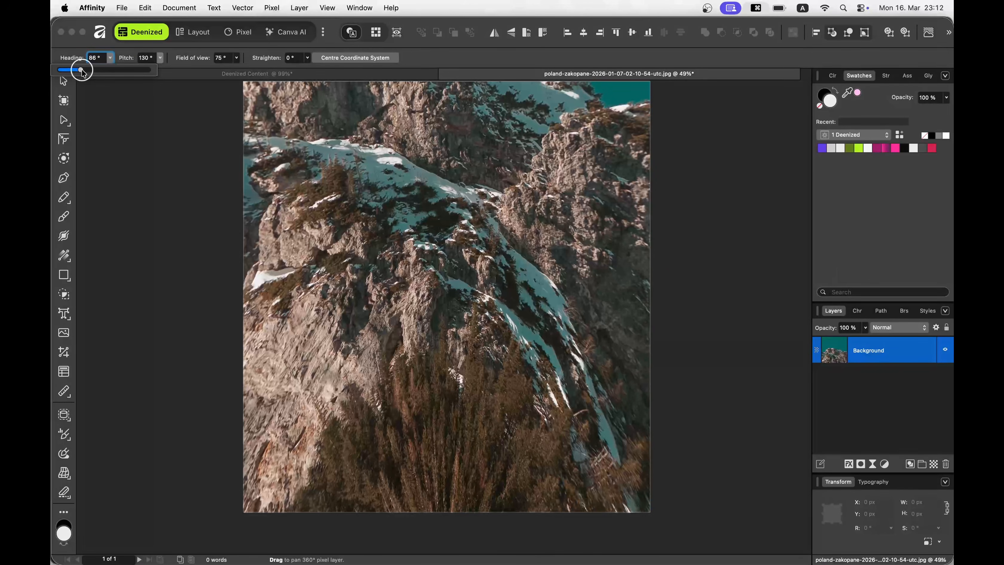
# Step: Set the live projection's field of view to 90°, pitch to 121° and heading to 0°
pyautogui.click(240, 61)
pyautogui.moveTo(234, 70); pyautogui.dragTo(310, 69)
pyautogui.click(308, 58)
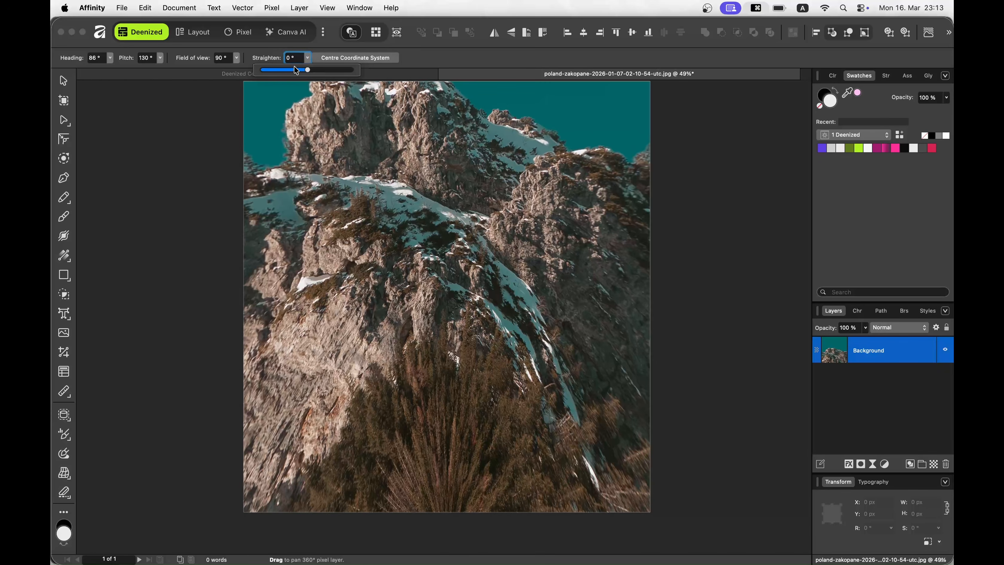
pyautogui.click(160, 58)
pyautogui.moveTo(162, 73); pyautogui.dragTo(80, 75)
pyautogui.click(111, 58)
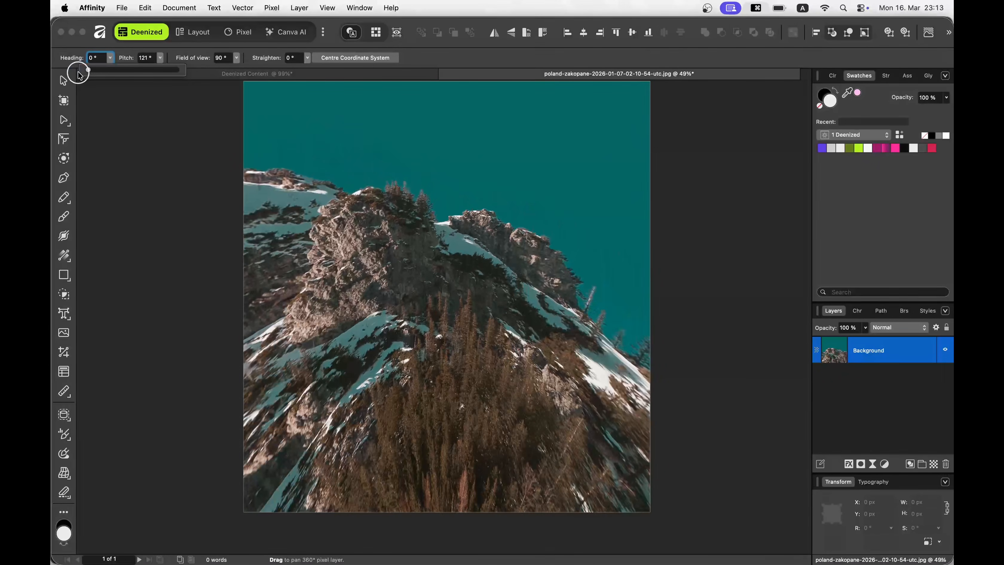
# Step: Switch to the Deenized Content document and open the application's User Interface settings
pyautogui.click(228, 76)
pyautogui.hscroll(10, 398, 210)
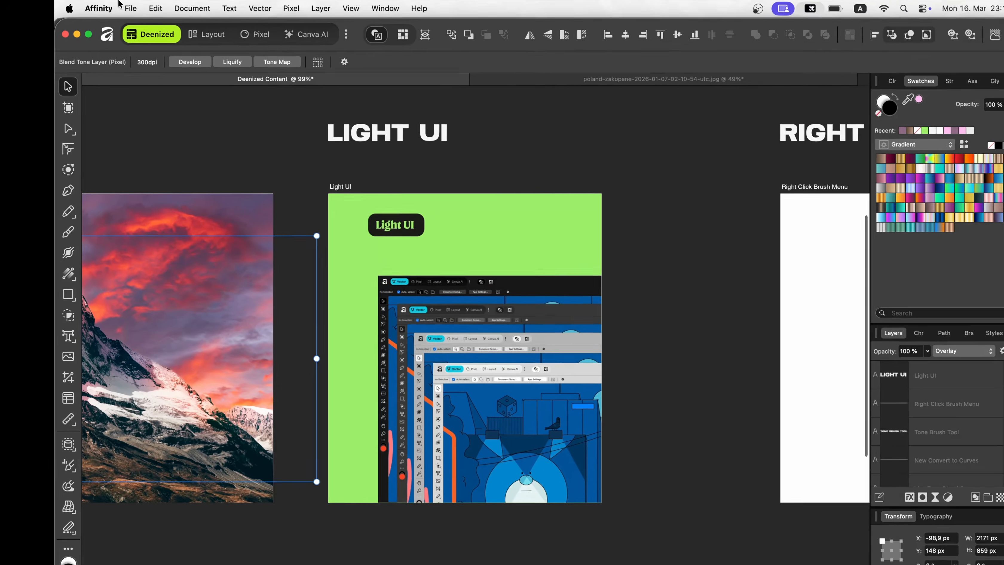
pyautogui.click(92, 8)
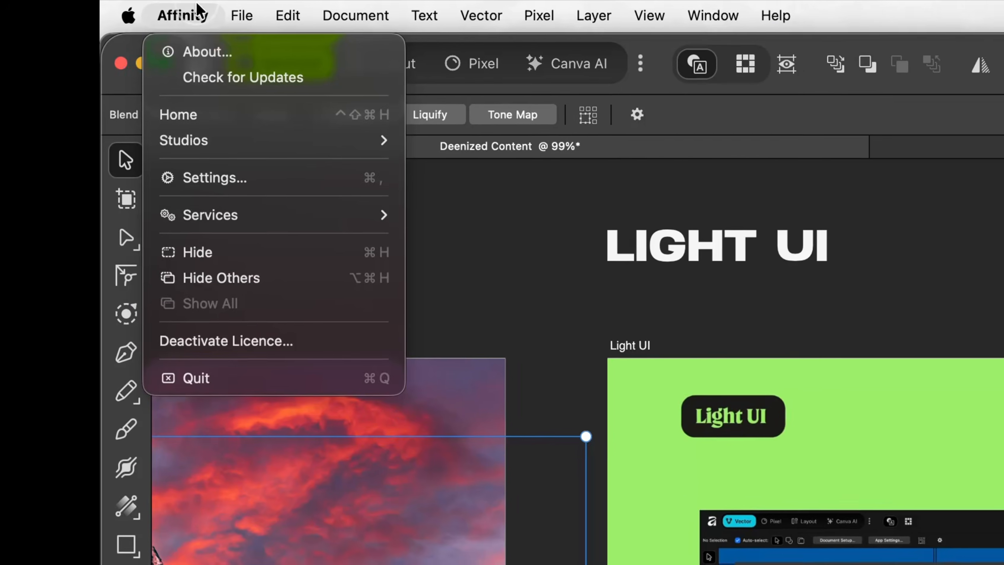
pyautogui.click(217, 179)
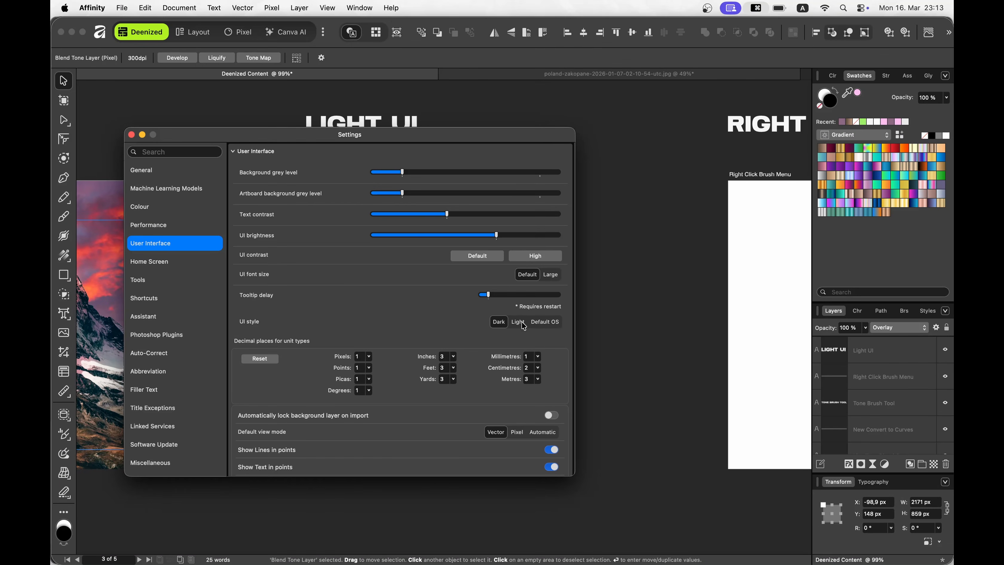
# Step: Try the Light UI style with a lower UI brightness, restore the brightness and the Dark style, and close the settings
pyautogui.click(518, 321)
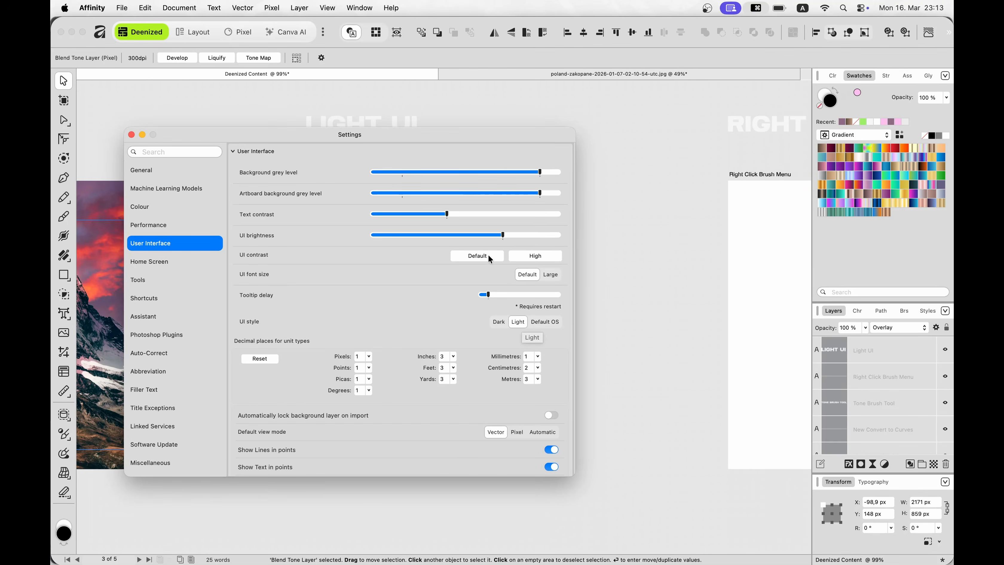
pyautogui.click(440, 236)
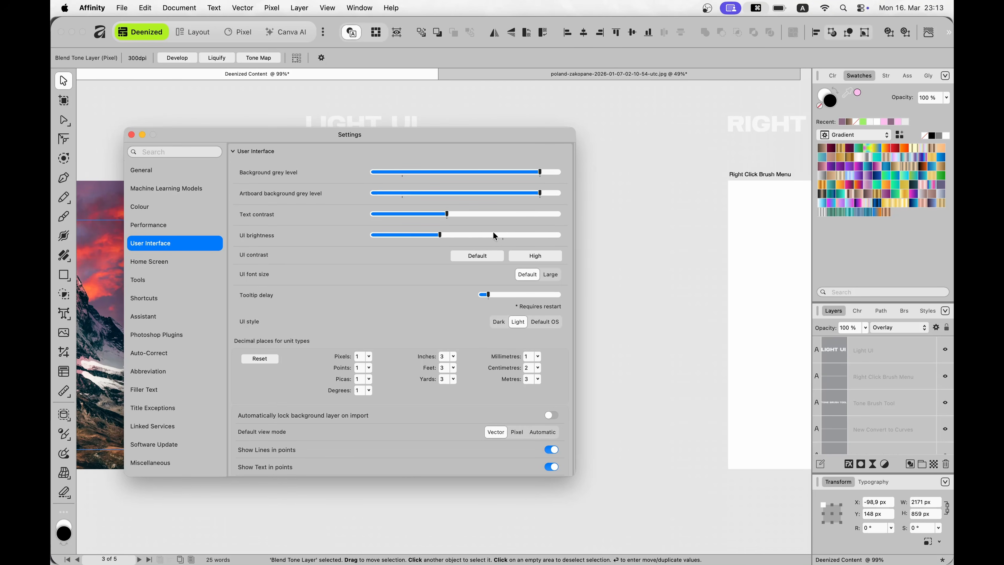
pyautogui.click(503, 235)
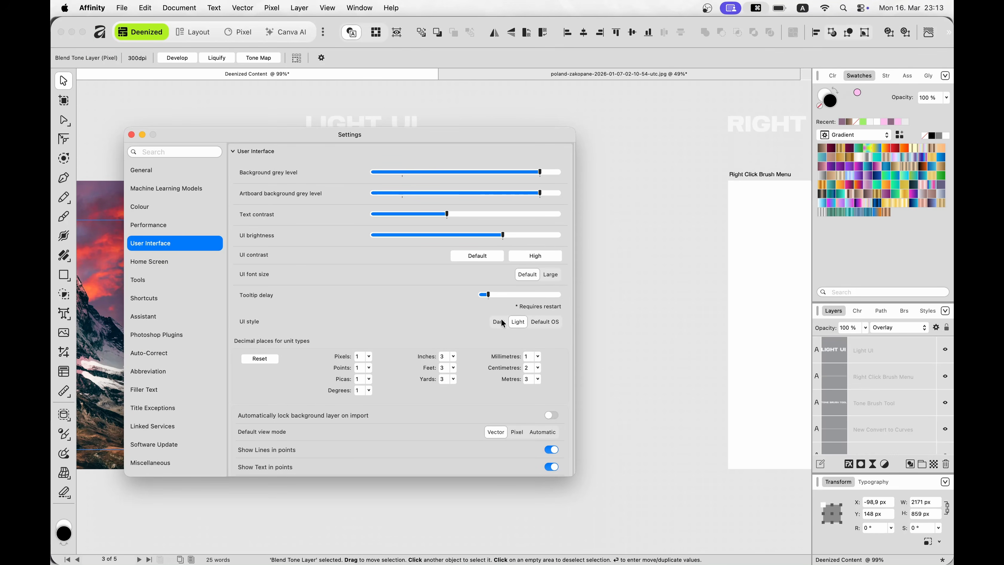
pyautogui.click(504, 319)
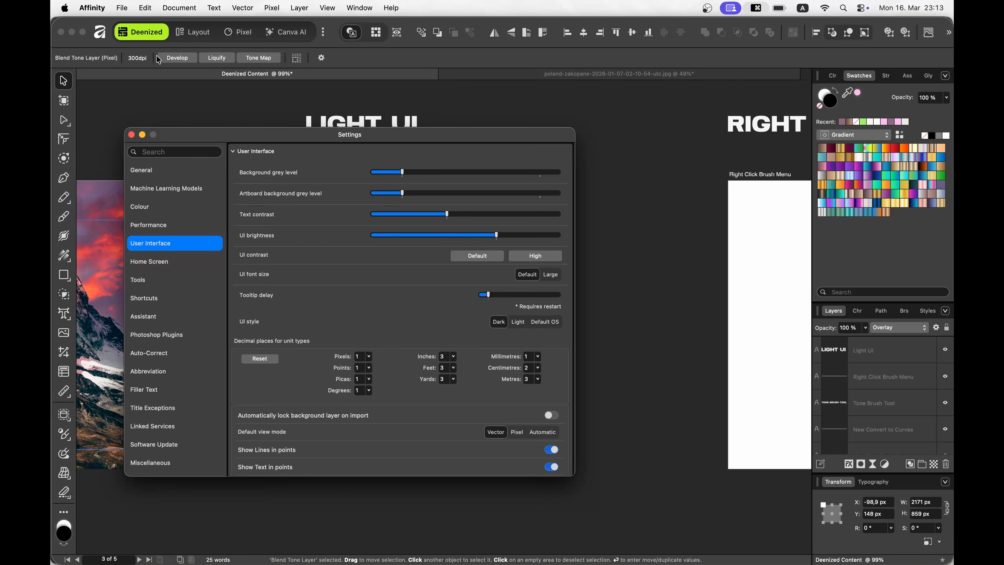
pyautogui.click(131, 133)
# Step: Paint a looping black stroke with the 123 px Calligraphy Perfect brush in the middle of the Right Click Brush Menu artboard
pyautogui.hscroll(10, 386, 244)
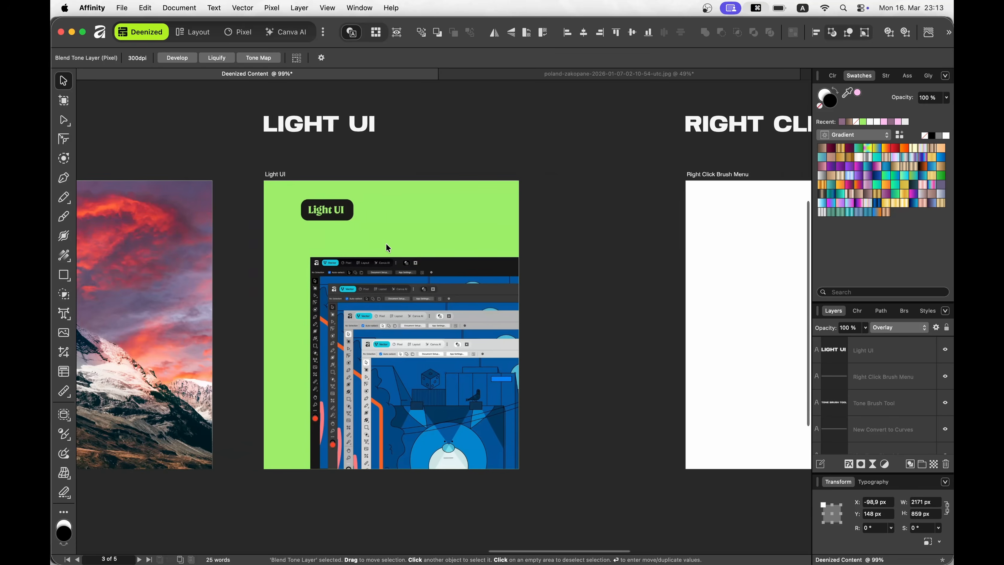
pyautogui.hscroll(1, 386, 244)
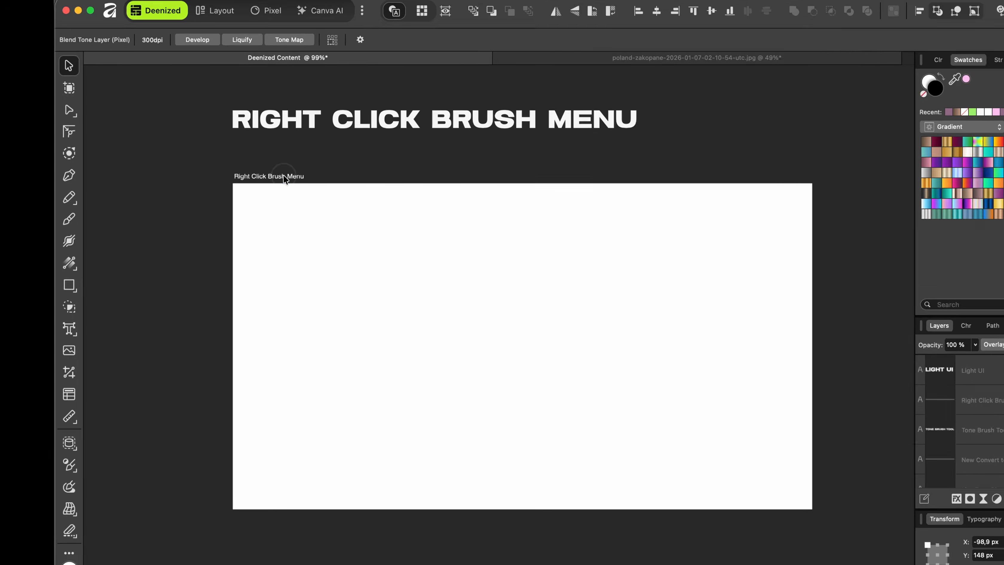
pyautogui.click(253, 178)
pyautogui.click(104, 235)
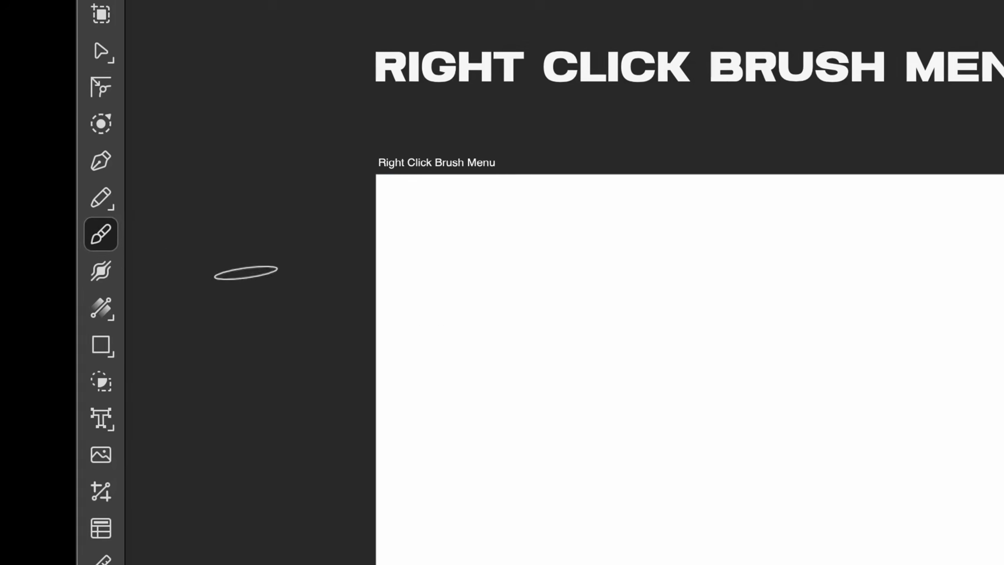
pyautogui.press('super+z')
pyautogui.moveTo(432, 231)
pyautogui.mouseDown()
pyautogui.moveTo(389, 271)
pyautogui.moveTo(406, 290)
pyautogui.moveTo(448, 301)
pyautogui.moveTo(490, 283)
pyautogui.moveTo(483, 258)
pyautogui.moveTo(398, 312)
pyautogui.moveTo(345, 304)
pyautogui.moveTo(348, 283)
pyautogui.moveTo(422, 340)
pyautogui.moveTo(470, 338)
pyautogui.mouseUp()
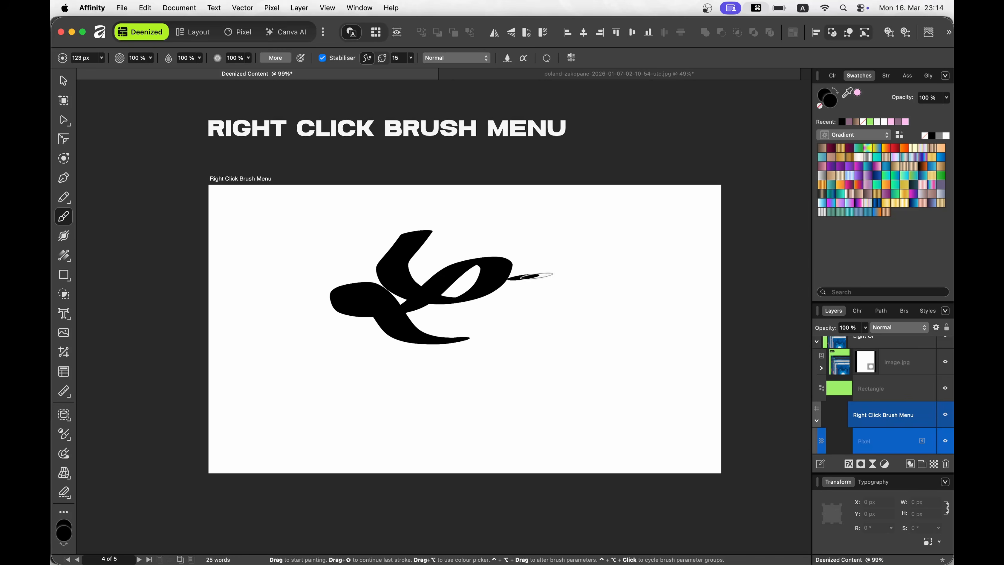
# Step: Rotate the brush nib to a steeper angle, reduce its size to 41,9 px and paint a curly stroke right of the first one
pyautogui.rightClick(548, 278)
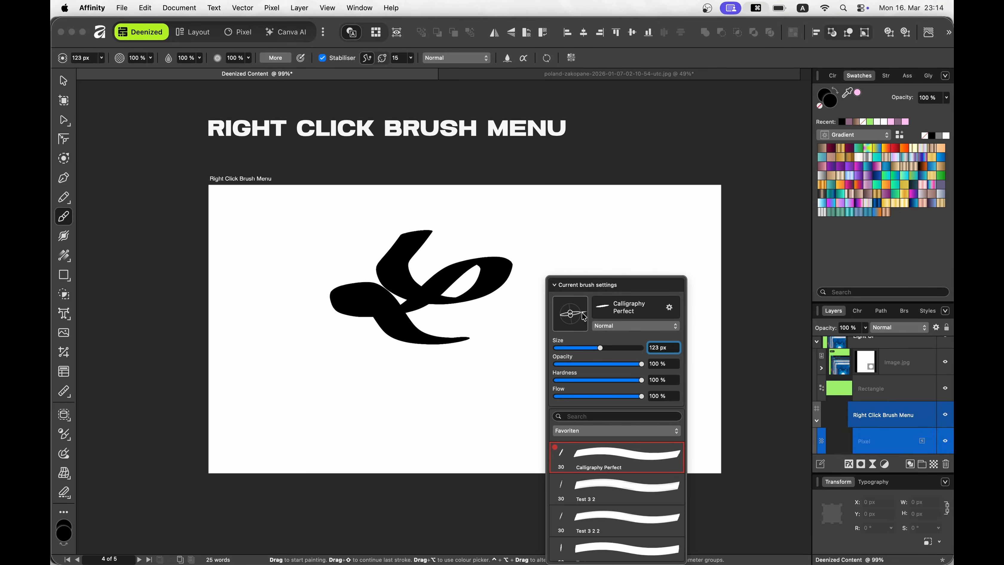
pyautogui.moveTo(583, 311); pyautogui.dragTo(577, 304)
pyautogui.moveTo(594, 350); pyautogui.dragTo(584, 351)
pyautogui.moveTo(557, 249)
pyautogui.mouseDown()
pyautogui.moveTo(558, 220)
pyautogui.moveTo(569, 236)
pyautogui.moveTo(537, 282)
pyautogui.moveTo(551, 305)
pyautogui.moveTo(570, 310)
pyautogui.moveTo(605, 288)
pyautogui.moveTo(612, 302)
pyautogui.moveTo(538, 344)
pyautogui.mouseUp()
# Step: Rotate the brush nib again, paint a curly stroke left of the first one, and deselect the painted layer with the Move tool
pyautogui.rightClick(490, 363)
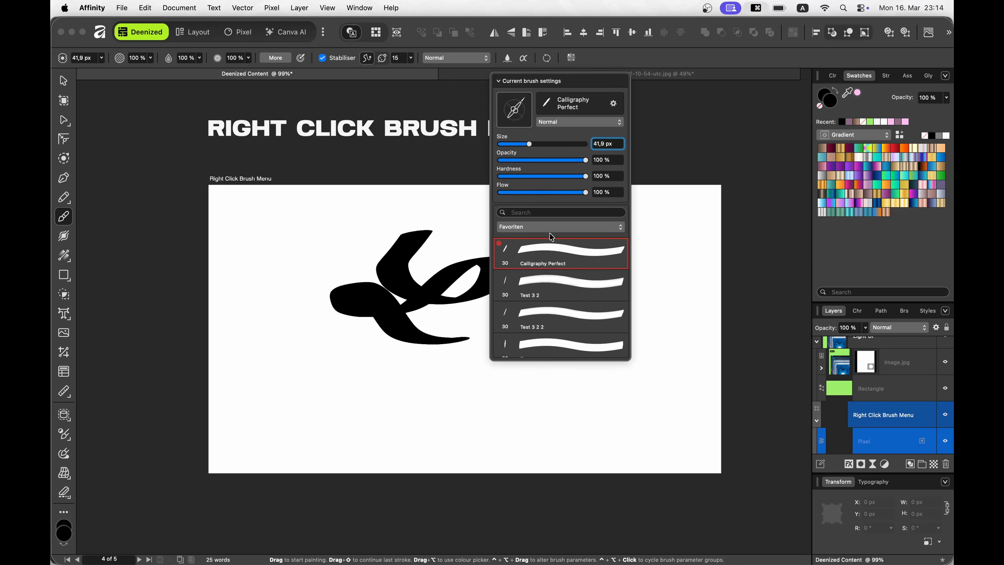
pyautogui.moveTo(515, 109); pyautogui.dragTo(509, 108)
pyautogui.moveTo(292, 238)
pyautogui.mouseDown()
pyautogui.moveTo(320, 249)
pyautogui.moveTo(339, 237)
pyautogui.moveTo(335, 225)
pyautogui.moveTo(305, 250)
pyautogui.moveTo(310, 276)
pyautogui.moveTo(251, 305)
pyautogui.mouseUp()
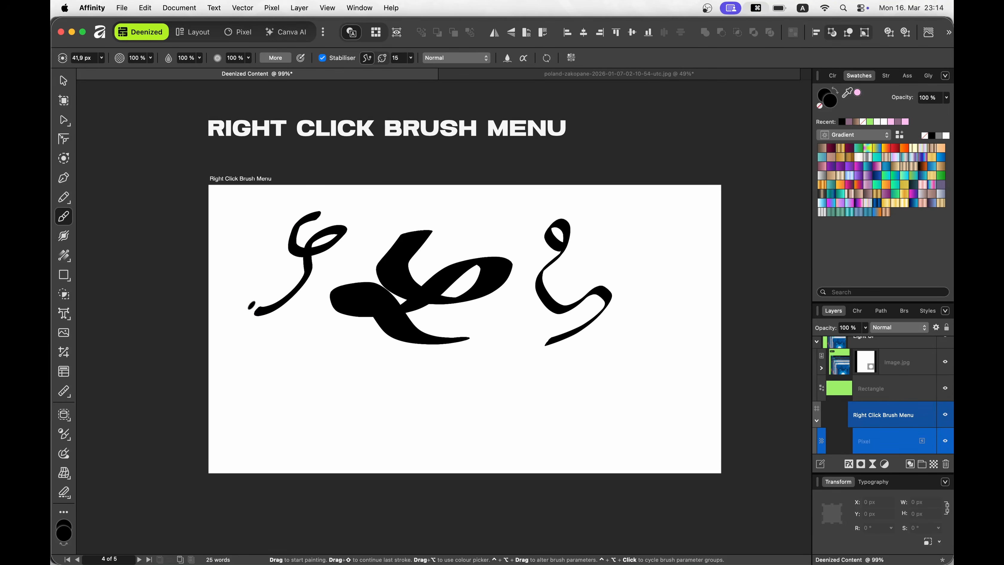
pyautogui.click(65, 82)
pyautogui.click(150, 324)
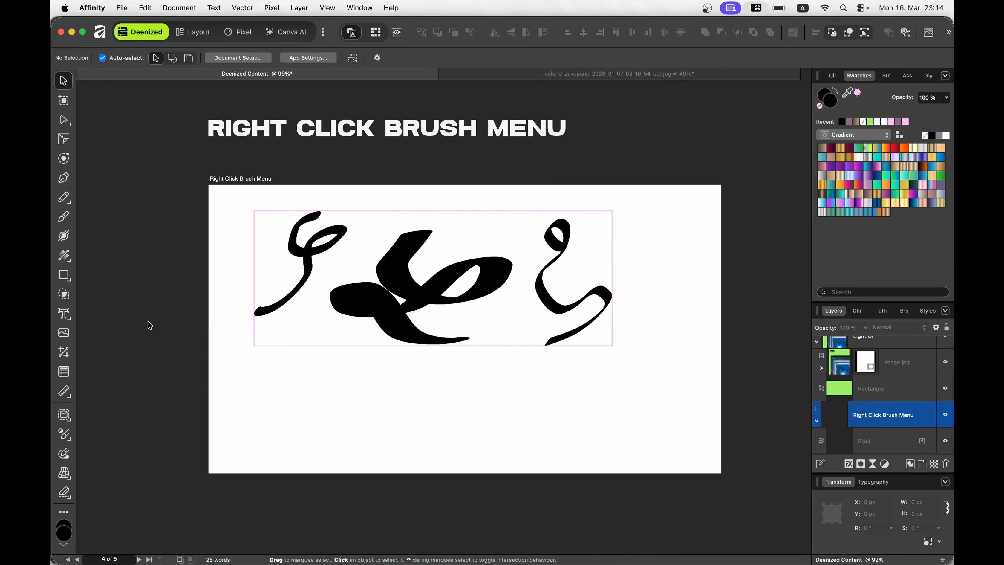